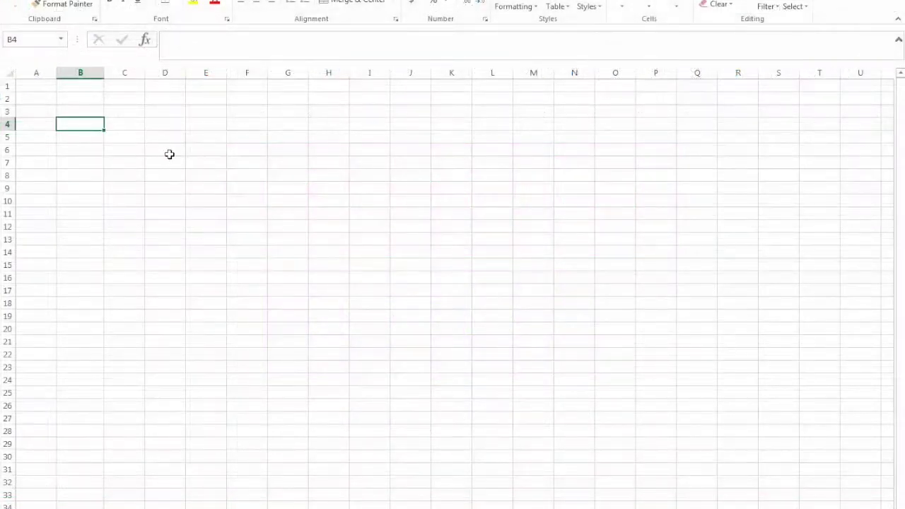
Enter the label Income in B4 and the heading Expenses: in B6.
text(Income)
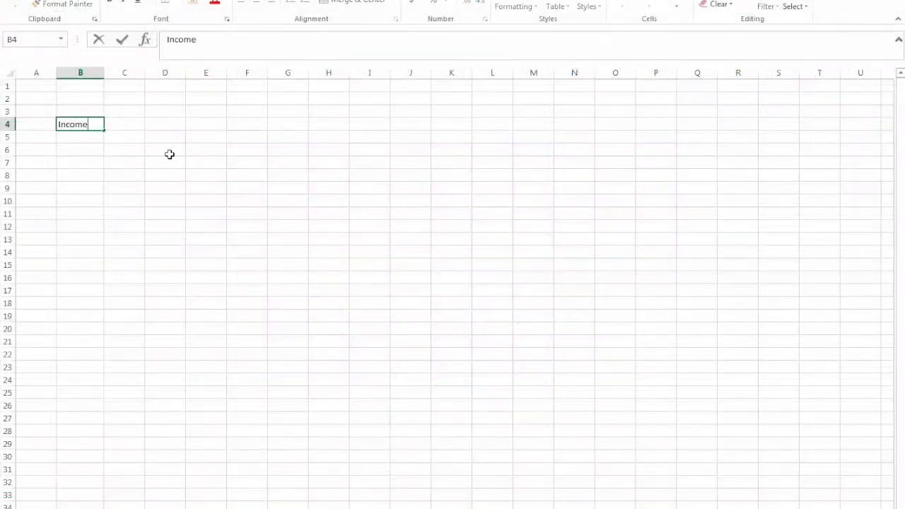
key(Return)
key(Return)
text(Exp)
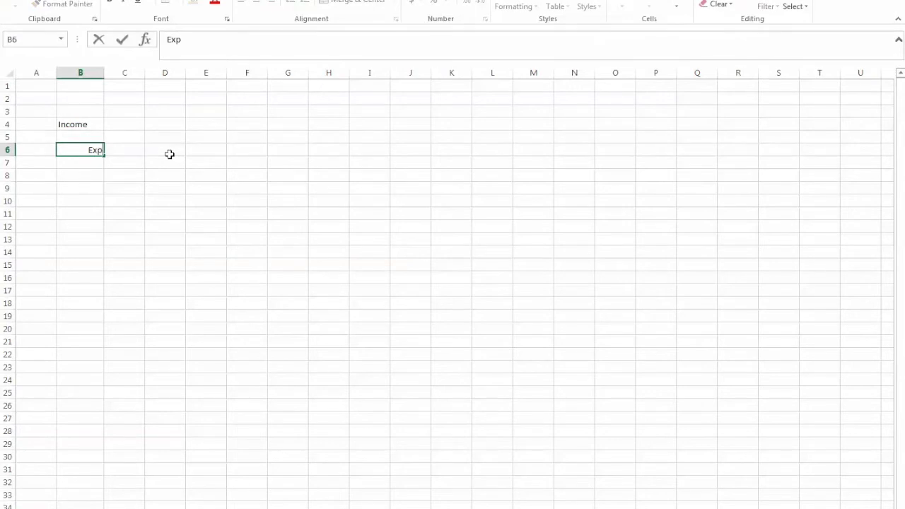
text(enses:)
key(Return)
List the expense categories Mortgage, Electric, Gas, Water and Trash in B7 to B11.
text(Mortgage)
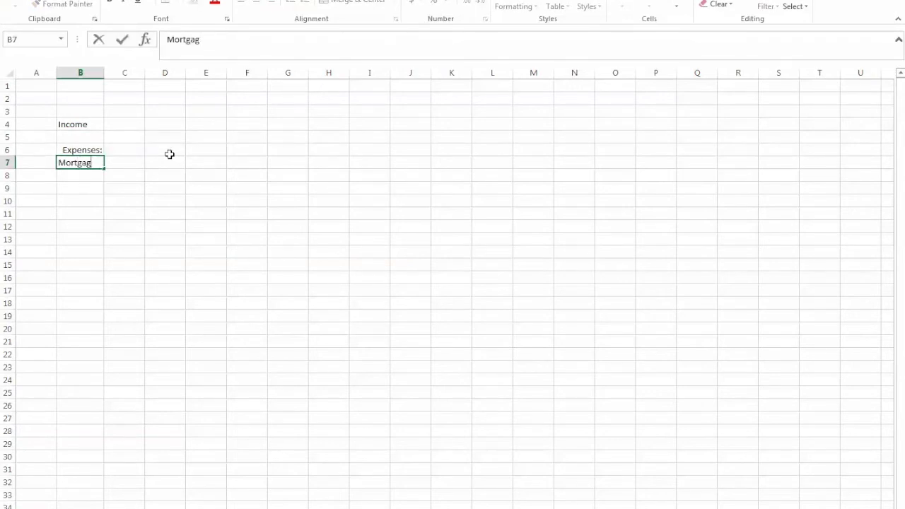
key(Return)
text(Electric)
key(Return)
text(Gas)
key(Return)
text(Water)
key(Return)
text(Trash)
key(Return)
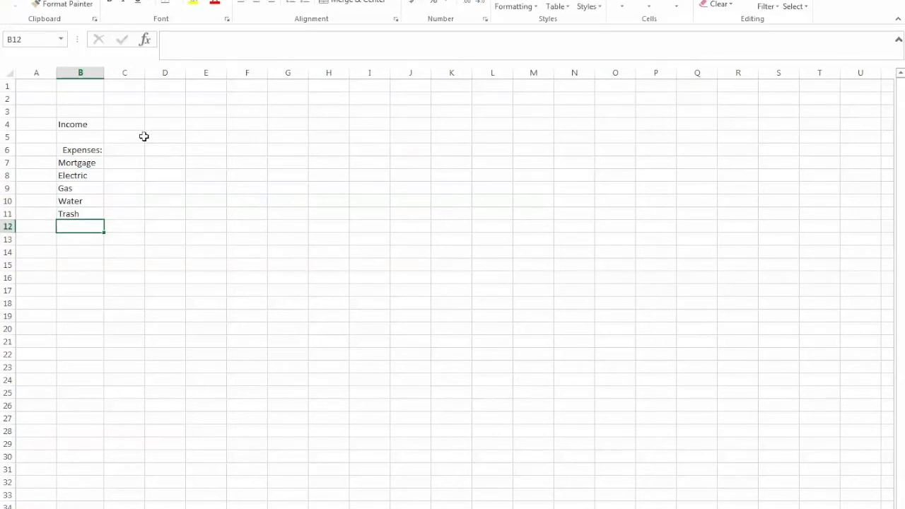
Right-align the expense categories from Mortgage to Trash in B7:B11.
drag(89, 162, 87, 210)
click(270, 3)
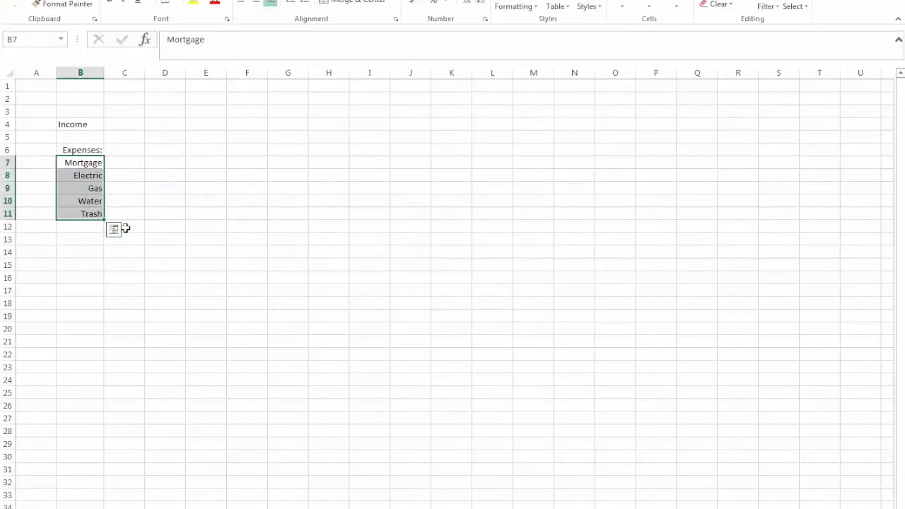
click(89, 226)
Make the Income and Expenses: labels bold.
click(87, 149)
ctrl+click(78, 124)
click(110, 3)
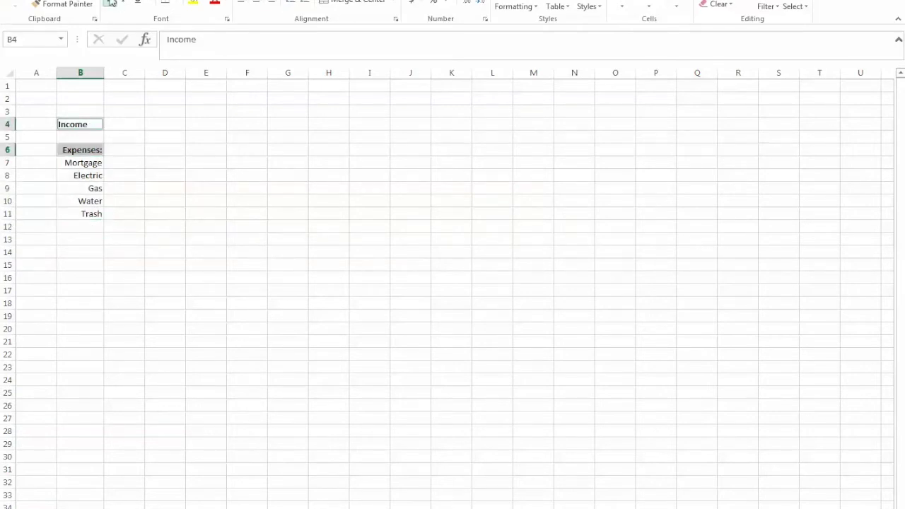
Add Car Payment, Gas - Car and Car Insurance in B12 to B14, and autofit column B to the longest label.
click(101, 228)
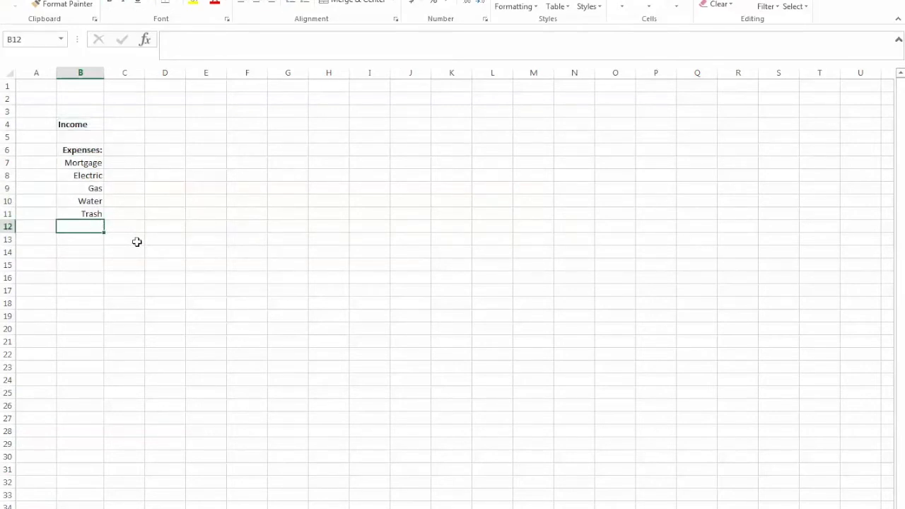
text(Cap)
text(r Payment)
key(BackSpace)
key(BackSpace)
key(BackSpace)
key(BackSpace)
text(ment)
key(Return)
text(Gas - Car)
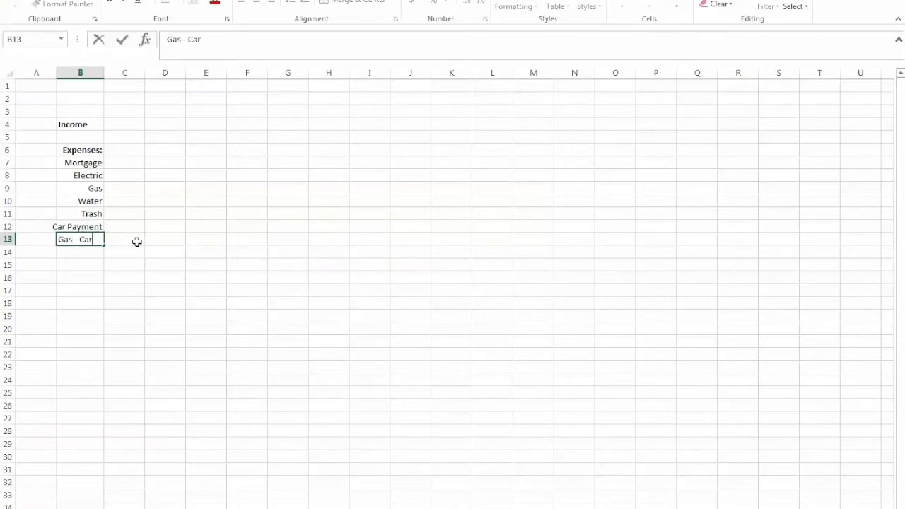
key(Return)
text(Car Insurance)
key(Return)
double_click(104, 73)
Append an asterisk to the Mortgage label in B7.
double_click(68, 163)
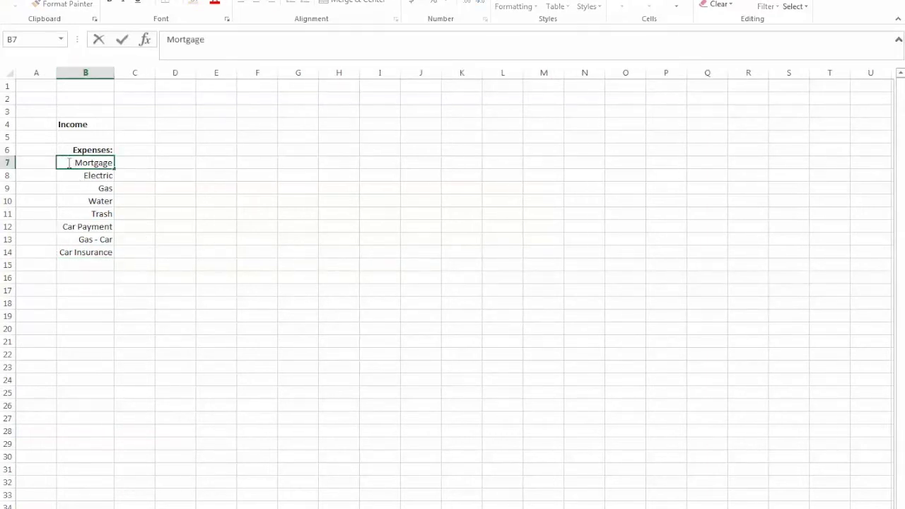
text(*)
key(Return)
Add the footnote "* Mortgage includes escrowed home insurance and taxes" in B24.
click(80, 382)
text(* Mortgage included)
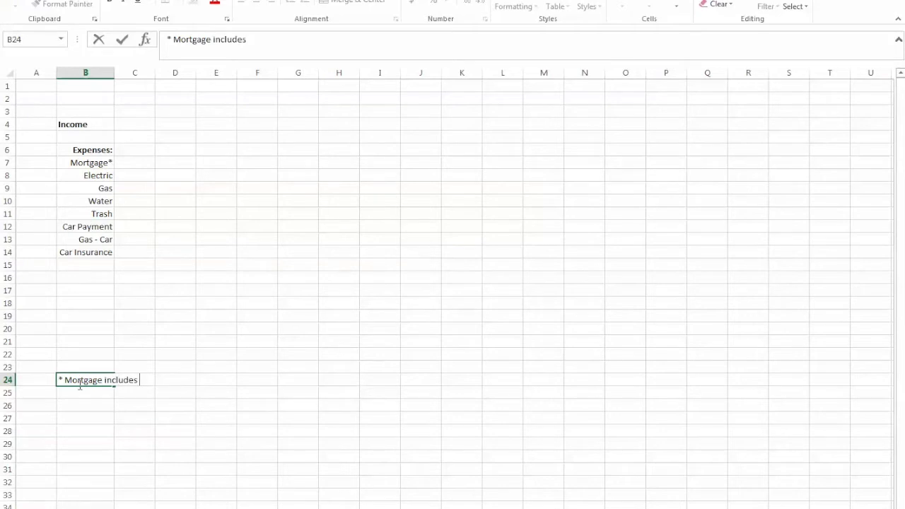
text( escrowed home insurance and )
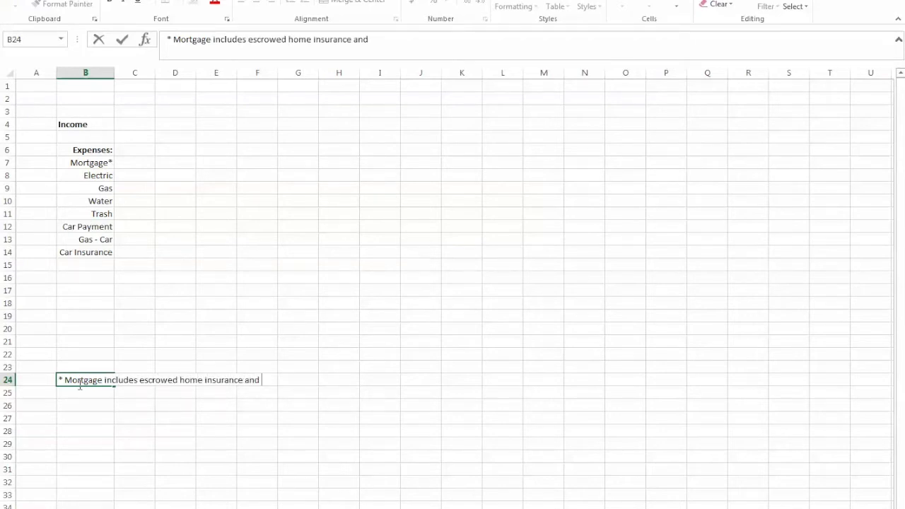
text(taxes)
key(Return)
Add the expense categories Cell Phone in B15 and Cable/Internet in B16, and autofit column B.
click(98, 269)
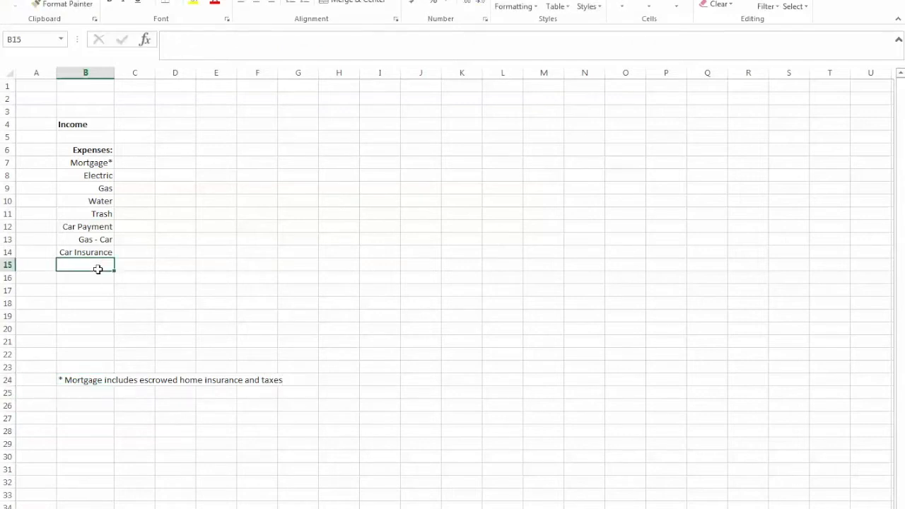
text(Cell)
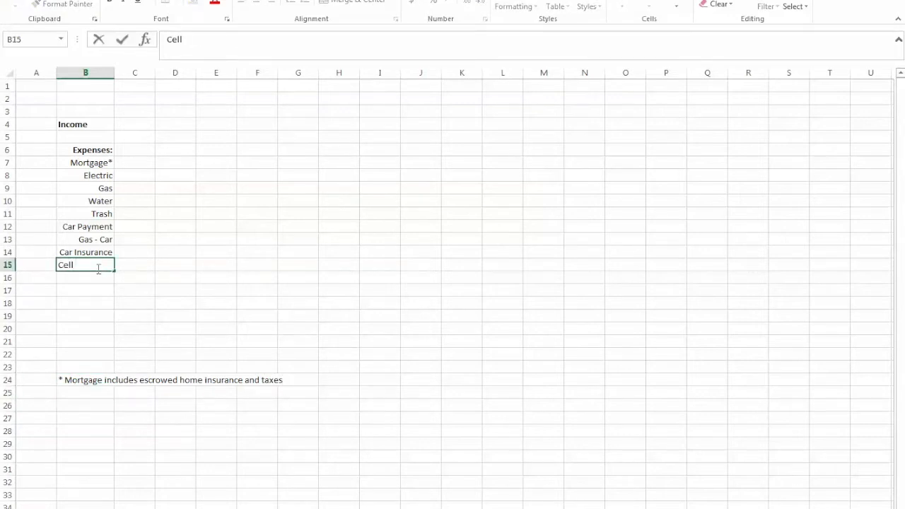
text( Phone)
key(Return)
text(I)
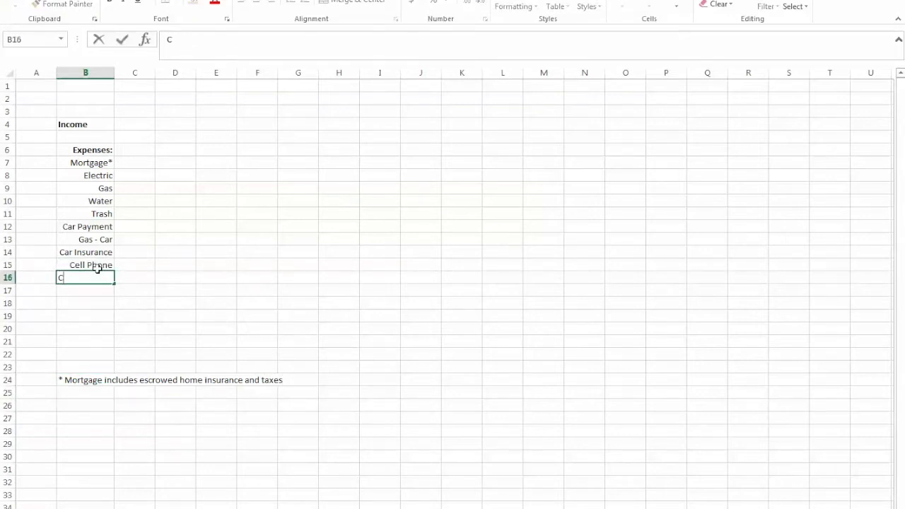
text(able/Internet)
key(Return)
double_click(111, 74)
Left-align the Expenses: heading in B6.
click(170, 123)
drag(292, 73, 121, 72)
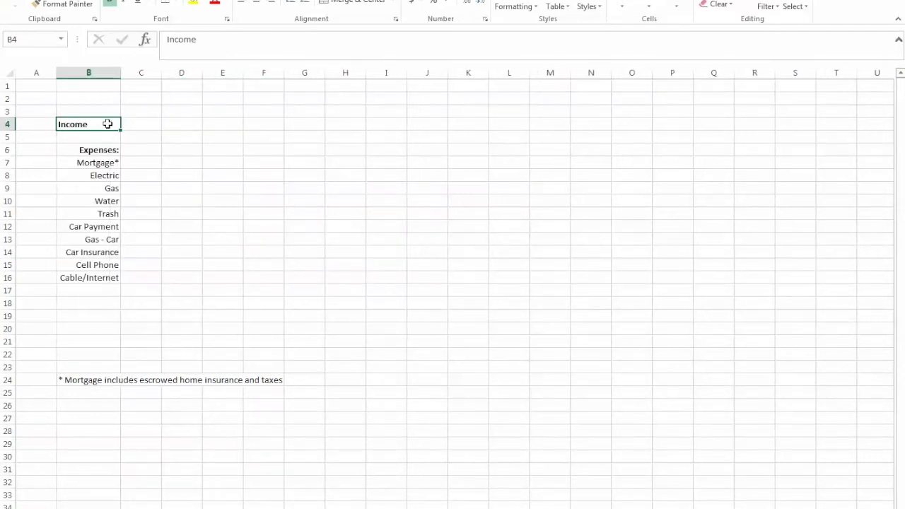
click(106, 149)
click(242, 3)
Add the expense categories Groceries in B17 and Household in B18.
click(112, 290)
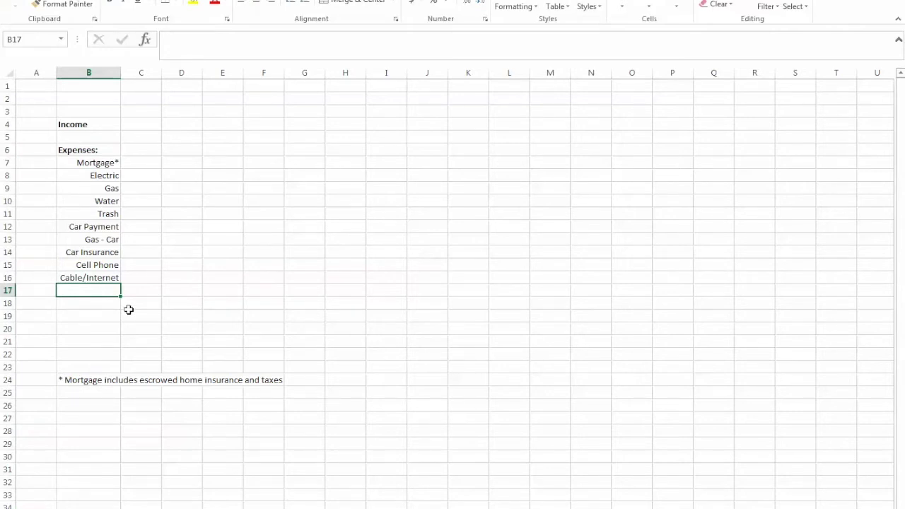
text(Gro)
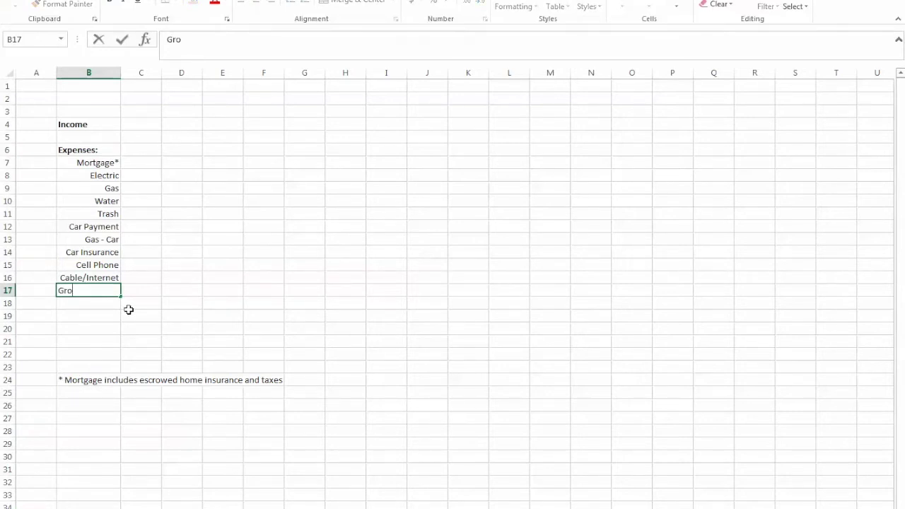
text(ceri)
key(BackSpace)
key(BackSpace)
key(BackSpace)
key(BackSpace)
text(ceries)
key(Return)
text(Household)
key(Return)
Add the expense categories Entertainment in B19 and Clothing in B20.
text(Inco)
key(BackSpace)
key(BackSpace)
text(tertainment)
key(Return)
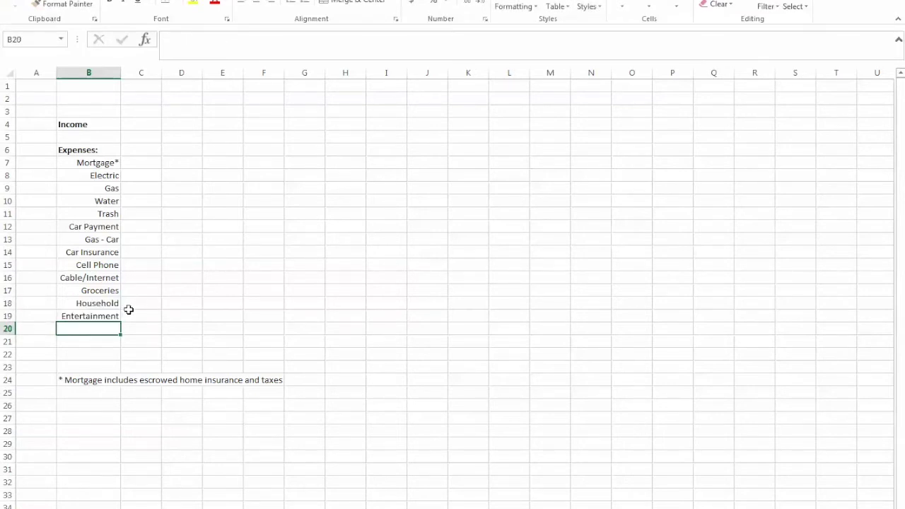
text(Clothing)
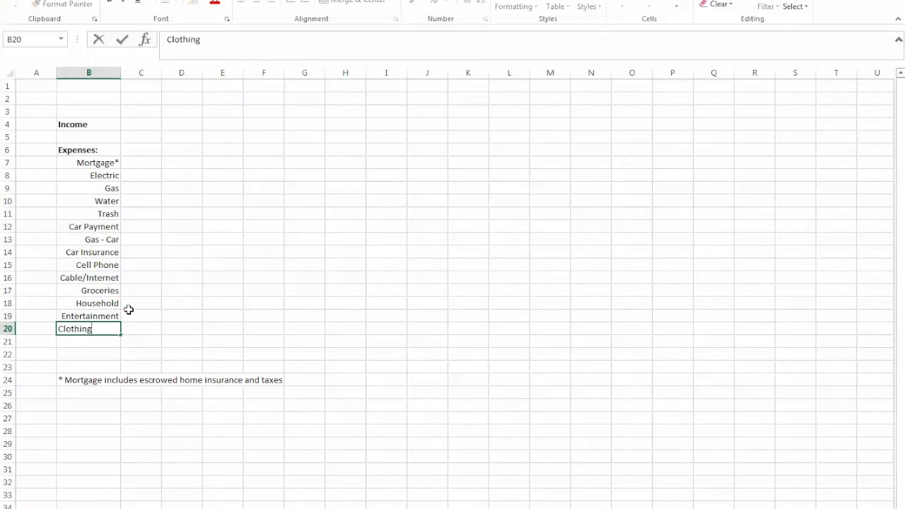
key(Return)
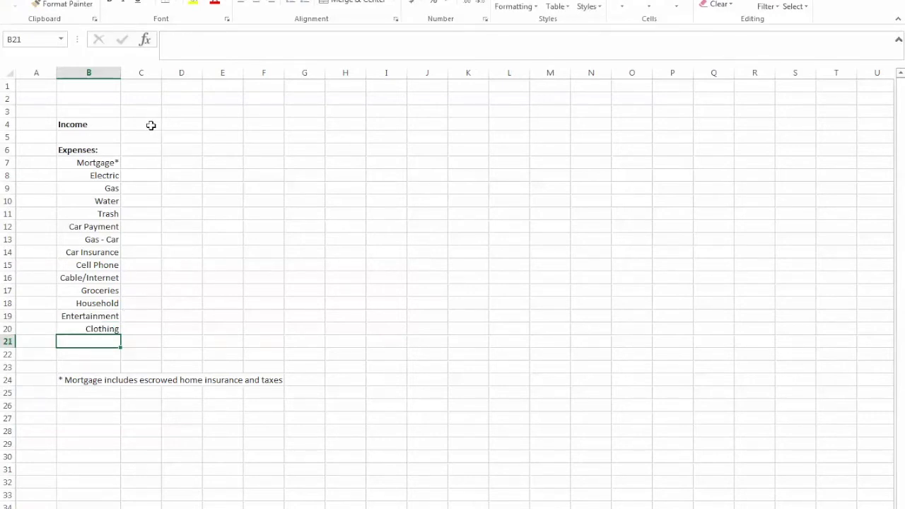
Enter 100000 as the yearly income in C2 and apply the accounting number format to column C.
click(151, 111)
click(143, 100)
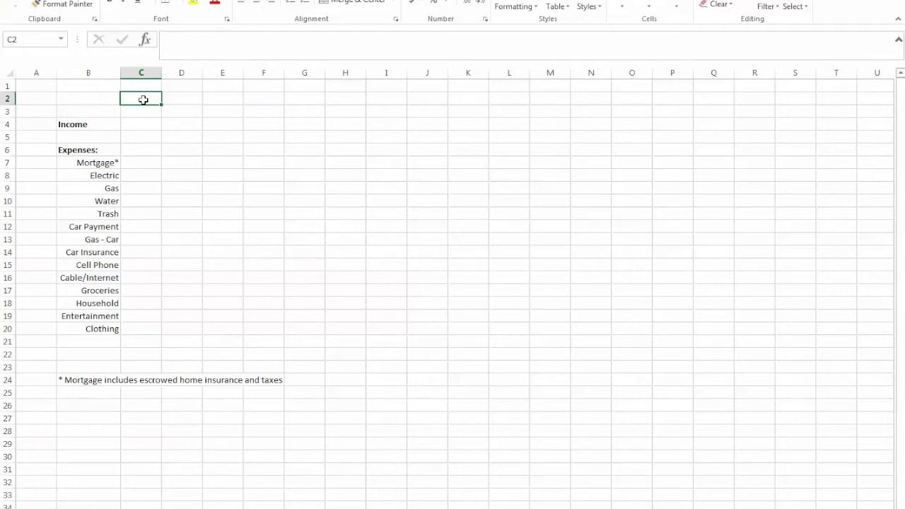
text(100000)
key(Return)
click(144, 72)
click(412, 3)
click(152, 201)
Calculate the monthly income in C3 with the formula =C2/12.
click(142, 108)
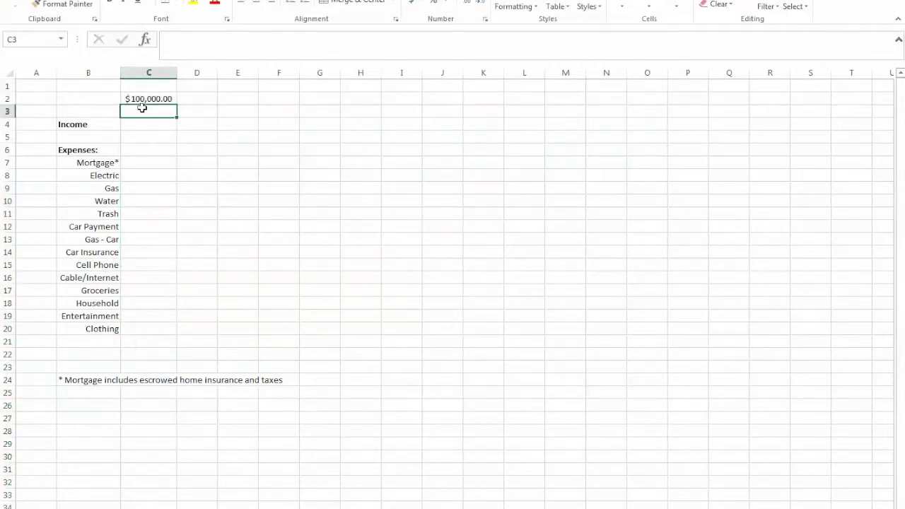
text(=)
key(Up)
text(/)
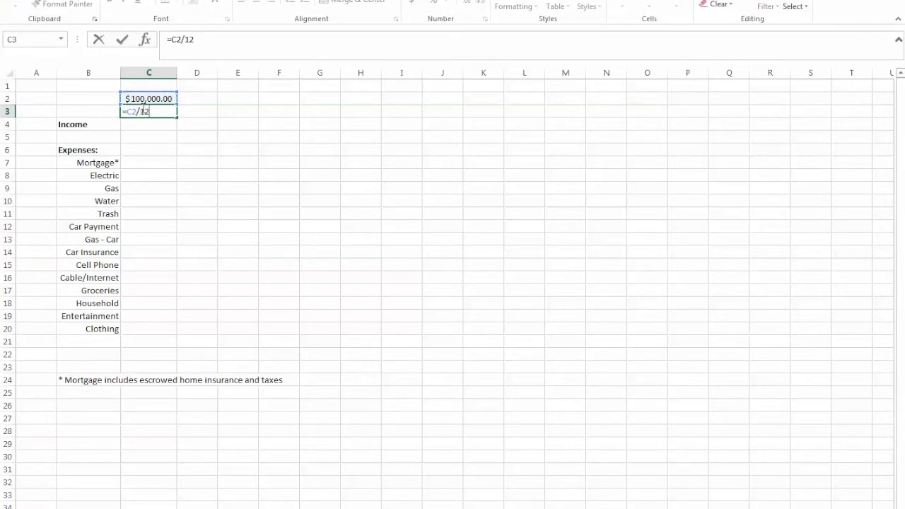
text(12)
key(Return)
Move the monthly income formula from C3 to C4, beside the Income label.
click(156, 111)
key(ctrl+c)
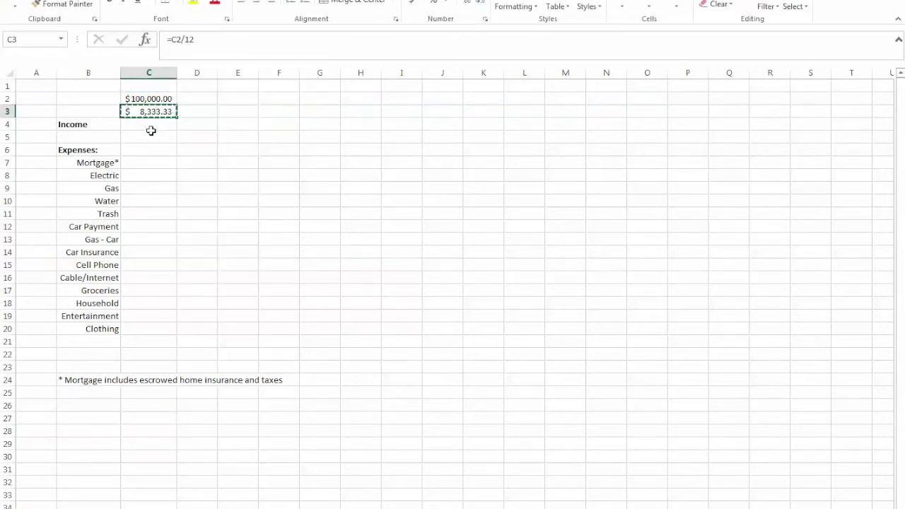
click(151, 131)
key(ctrl+v)
Label the yearly income with "per year (after taxes)" in D2.
click(198, 98)
text(per Y)
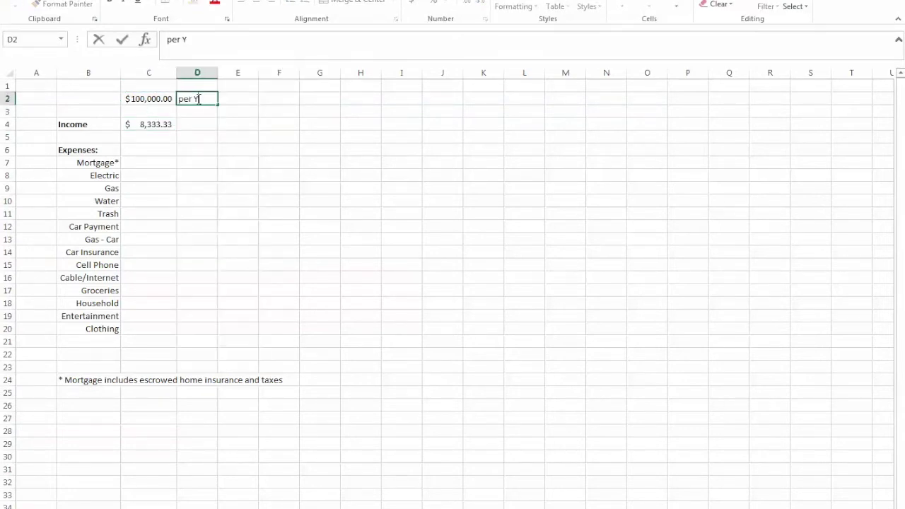
text(ear)
key(BackSpace)
key(BackSpace)
key(BackSpace)
key(BackSpace)
text(year)
key(Return)
click(213, 99)
text((after taxes)
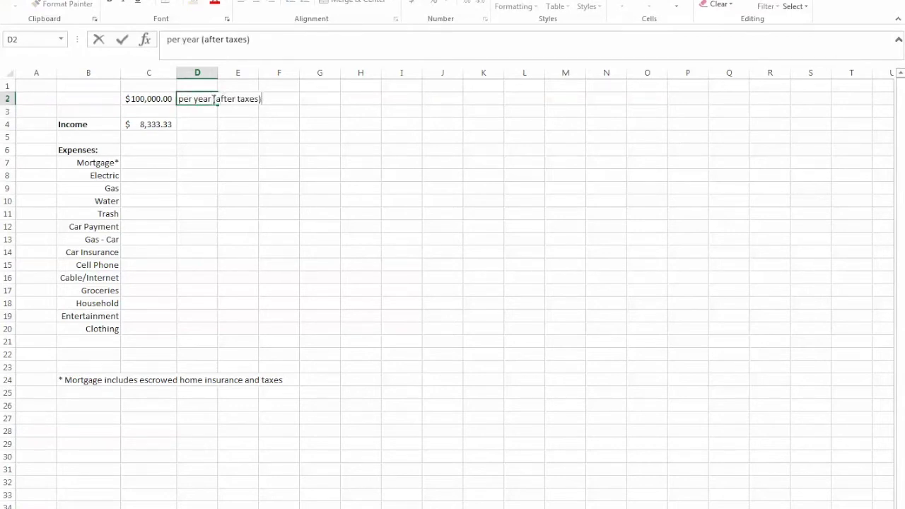
key(Return)
Enter the monthly amounts for Mortgage 1800, Electric 100, Gas 100 and Water 75 in C7 to C10.
click(141, 163)
text(1800)
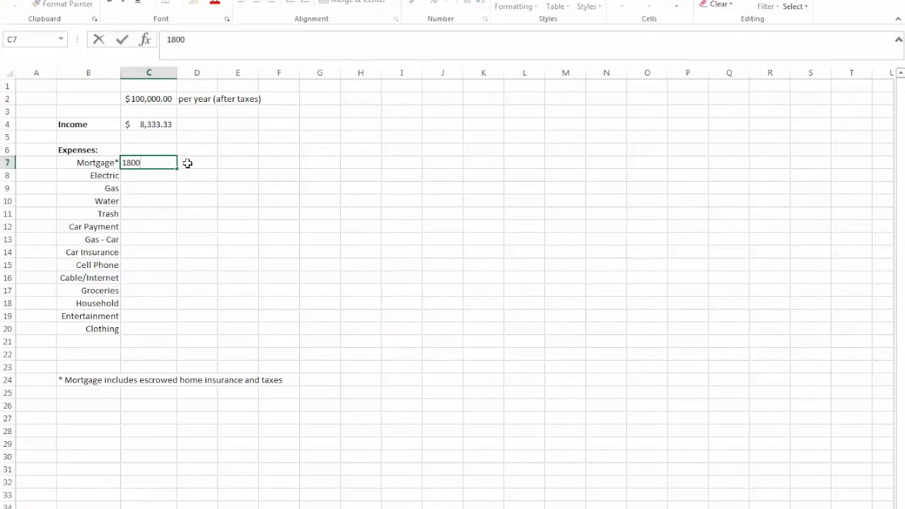
key(Return)
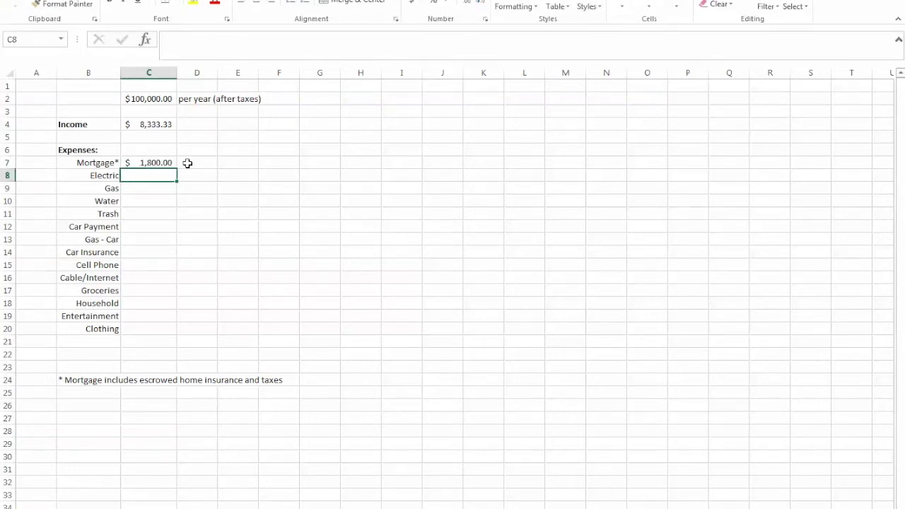
text(100)
key(Return)
text(100)
key(Return)
text(75)
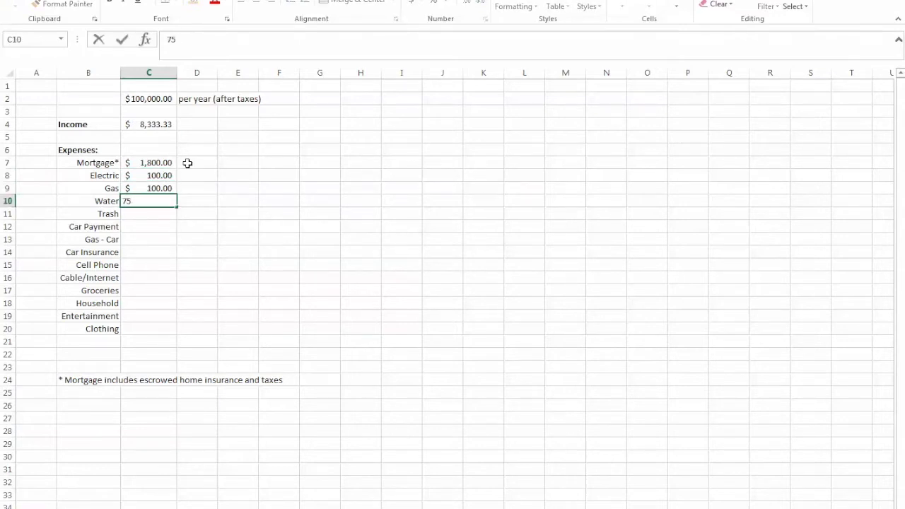
key(Return)
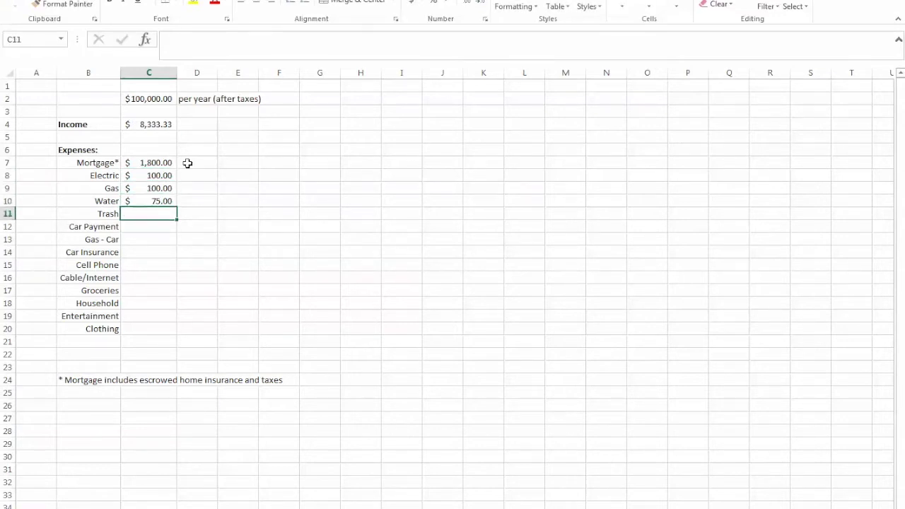
Enter the monthly amounts for Trash 25, Car Payment 450, Gas - Car 200 and Car Insurance 150 in C11 to C14.
text(25)
key(Return)
text(450)
key(Return)
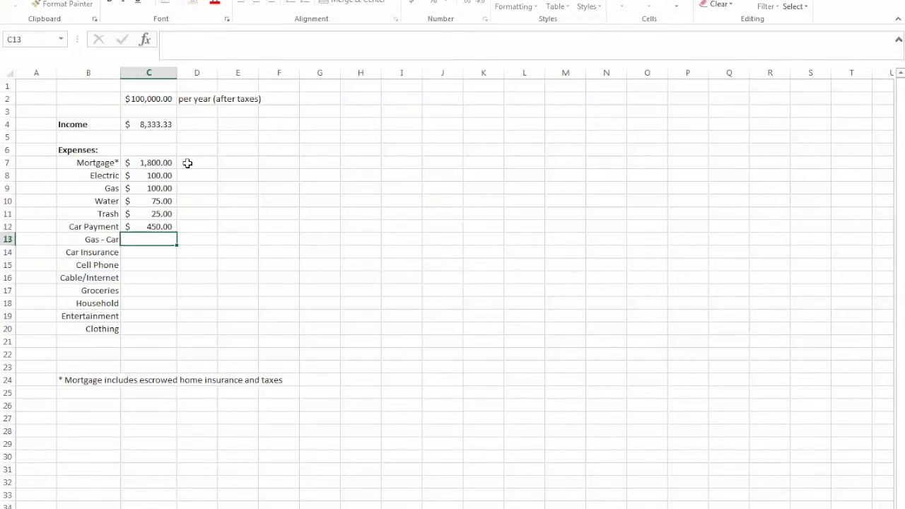
text(200)
key(Return)
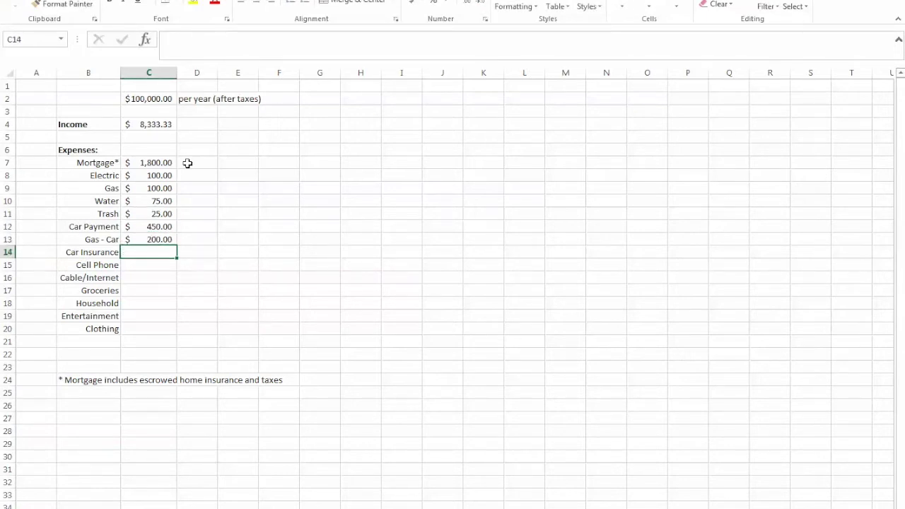
text(150)
key(Return)
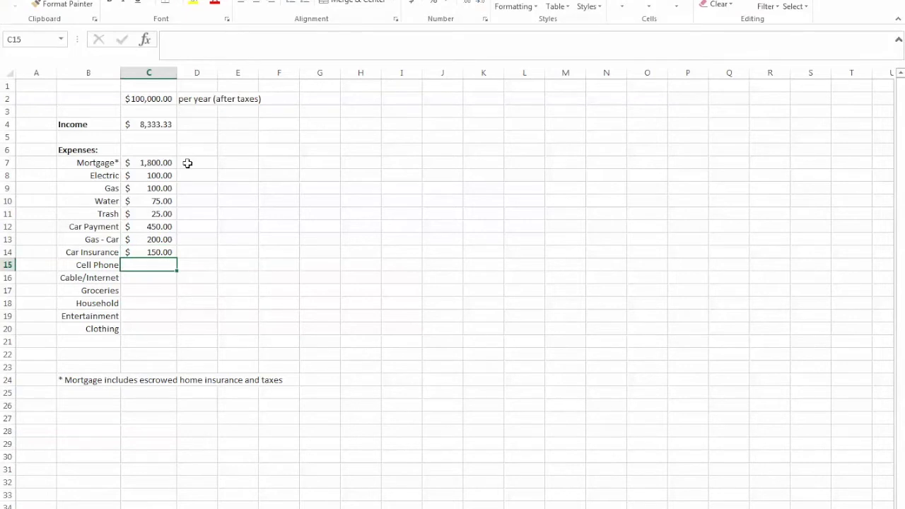
Enter Cell Phone 150, Cable/Internet 200 and Groceries =150*4 in C15 to C17.
text(150)
key(Return)
text(200)
key(Return)
text(=)
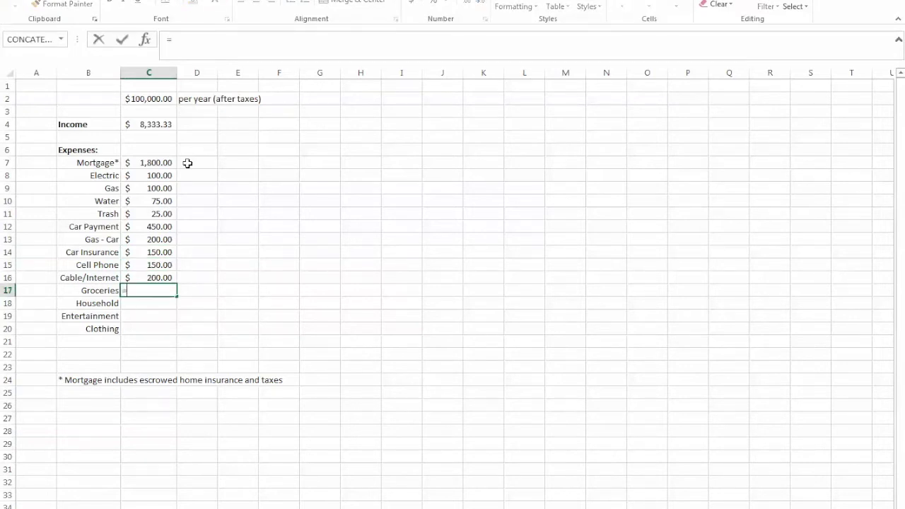
text(150*4)
key(Return)
Enter Household 100, Entertainment =100*4 and Clothing 200 in C18 to C20.
text(100)
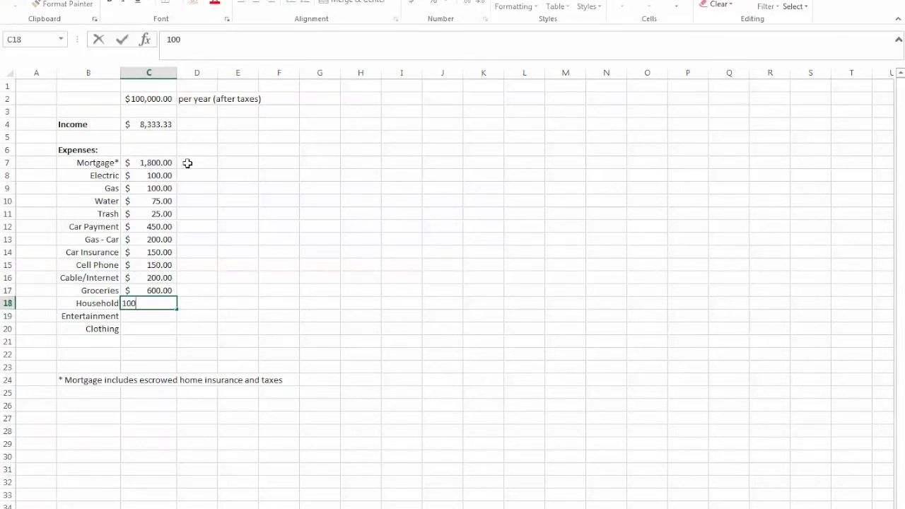
key(Return)
text(=)
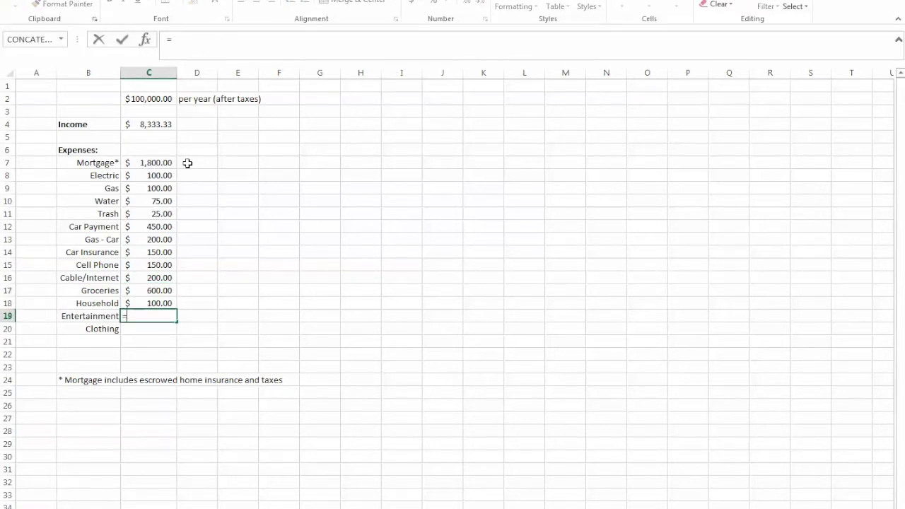
text(100*4)
key(Return)
text(200)
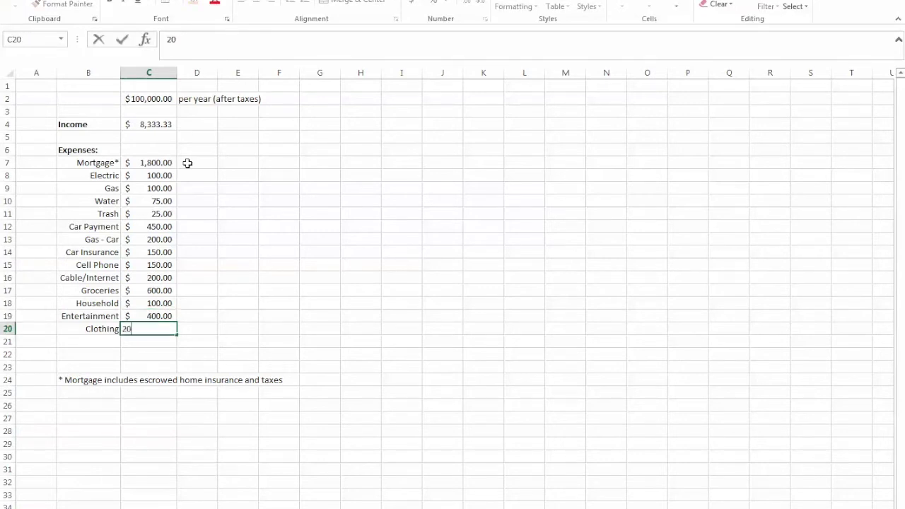
key(Return)
Label the total row below Clothing with "Total Expenses:" in B21.
key(Left)
text(Total Expense)
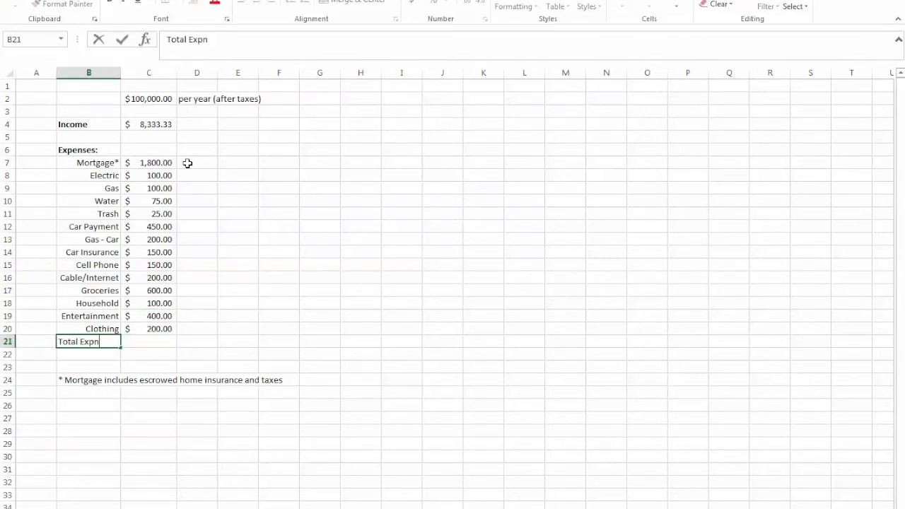
text(s:)
key(Return)
Sum the expenses C7:C20 in C21 and put a border line between the Clothing amount and the total.
key(Up)
key(Right)
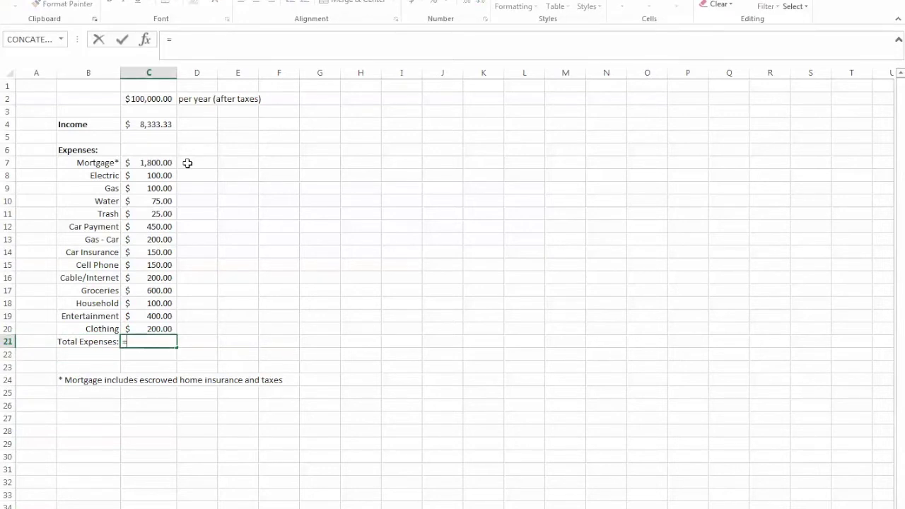
text(=sum()
drag(166, 162, 157, 329)
key(Return)
key(Up)
key(Up)
click(172, 354)
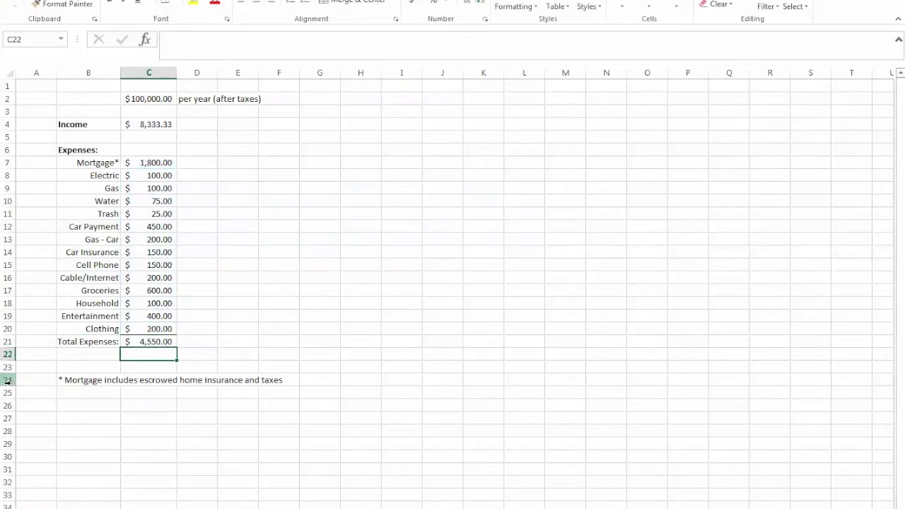
Insert three rows above the mortgage footnote in row 24.
drag(9, 380, 9, 405)
right_click(41, 385)
click(79, 478)
click(198, 468)
Label B23 "Total Savings:" and calculate it in C23 as income minus total expenses, =C4-C21.
click(93, 368)
text(Total Savings:)
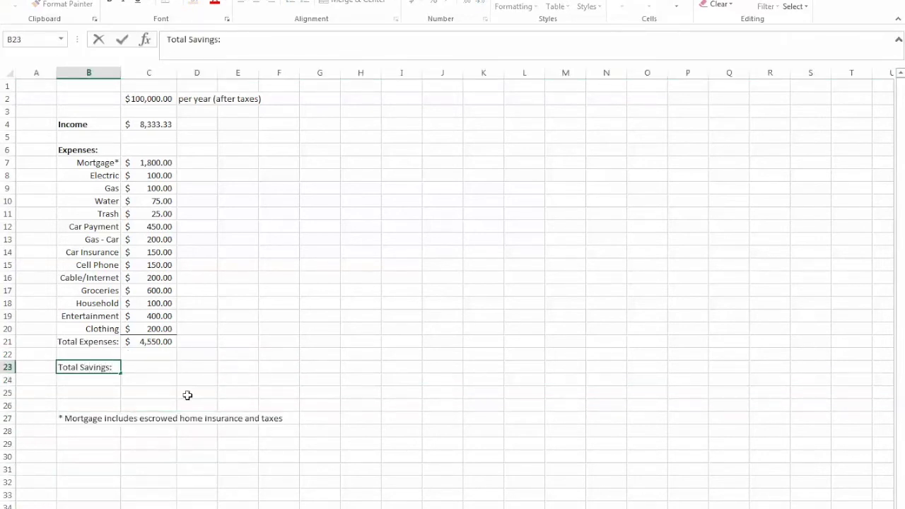
key(Tab)
text(=)
click(163, 122)
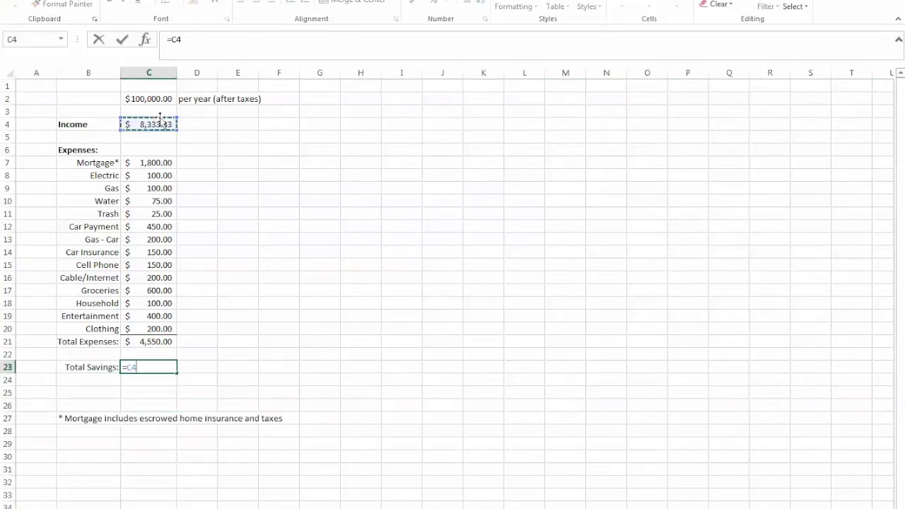
text(-)
click(158, 340)
key(Return)
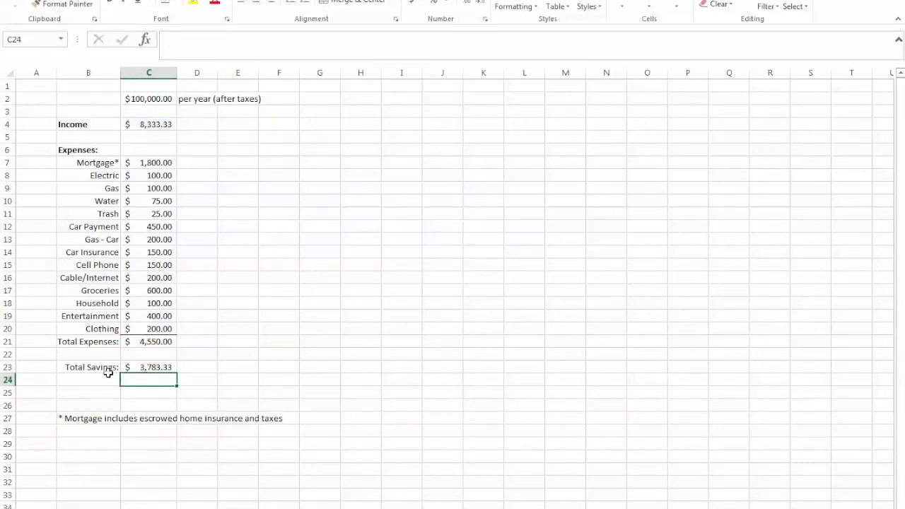
Format the Total Savings label and amount in B23:C23 as bold red text.
drag(106, 370, 152, 367)
click(110, 2)
click(215, 2)
click(307, 376)
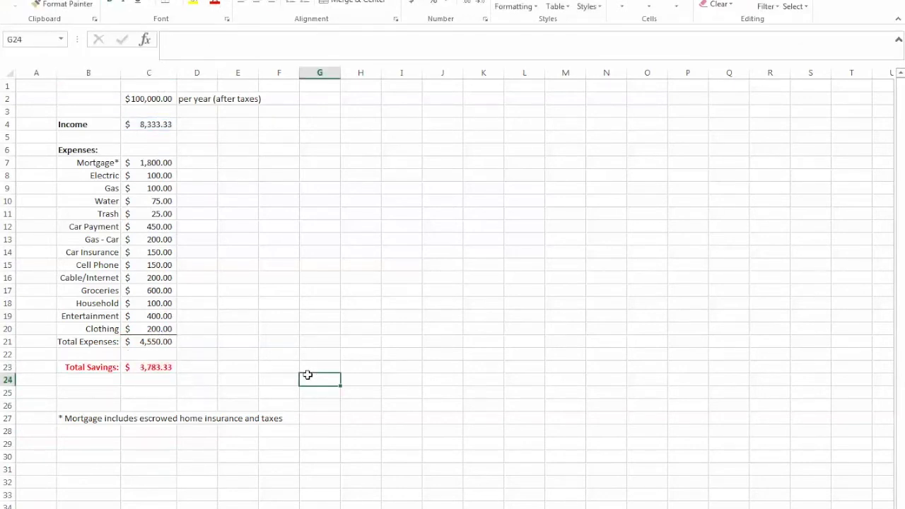
Insert four rows above the yearly income in row 2.
drag(105, 84, 142, 85)
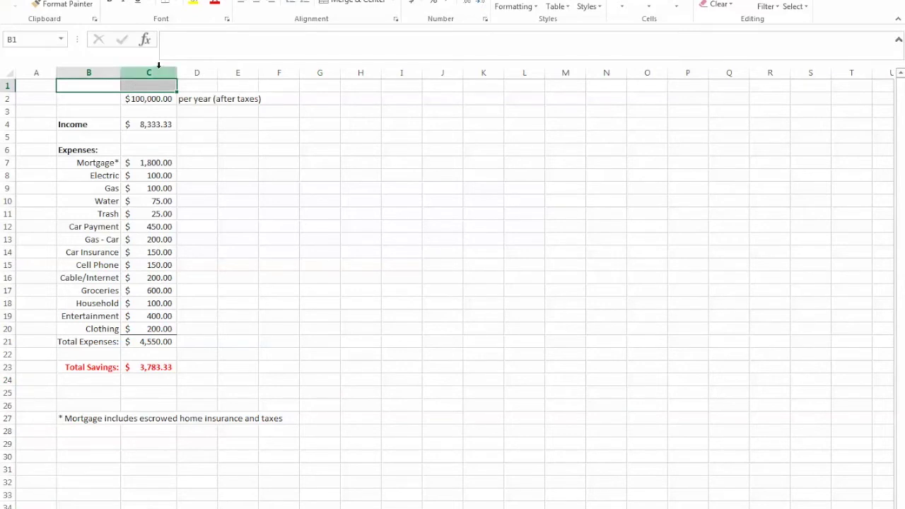
drag(7, 104, 8, 135)
right_click(63, 114)
click(109, 206)
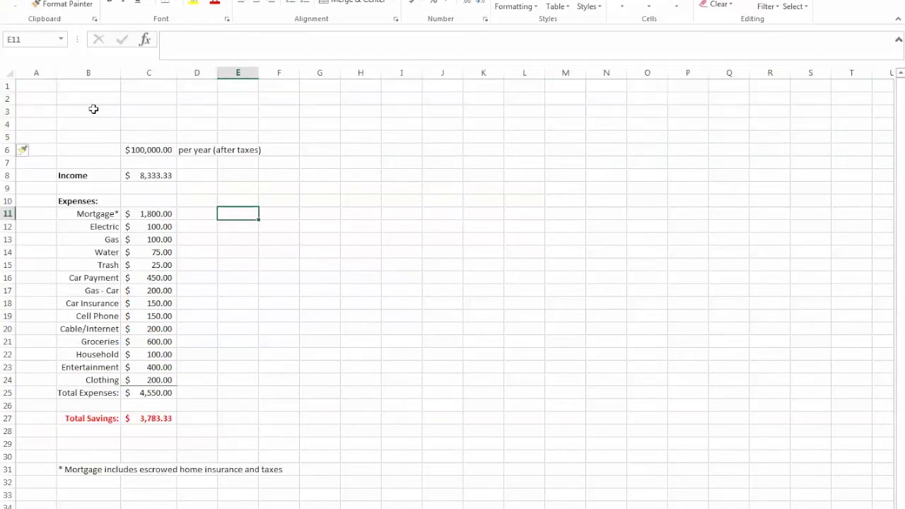
Merge and center B3:E3 and enter the title "Monthly Budget" there in bold.
click(81, 112)
drag(80, 112, 242, 111)
key(alt+h)
text(mcMonthl)
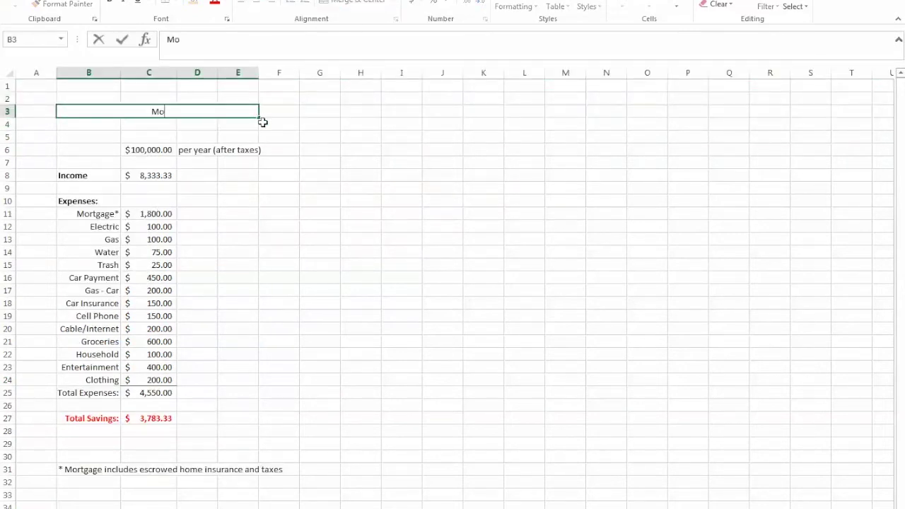
text(y Budget)
key(Return)
click(212, 111)
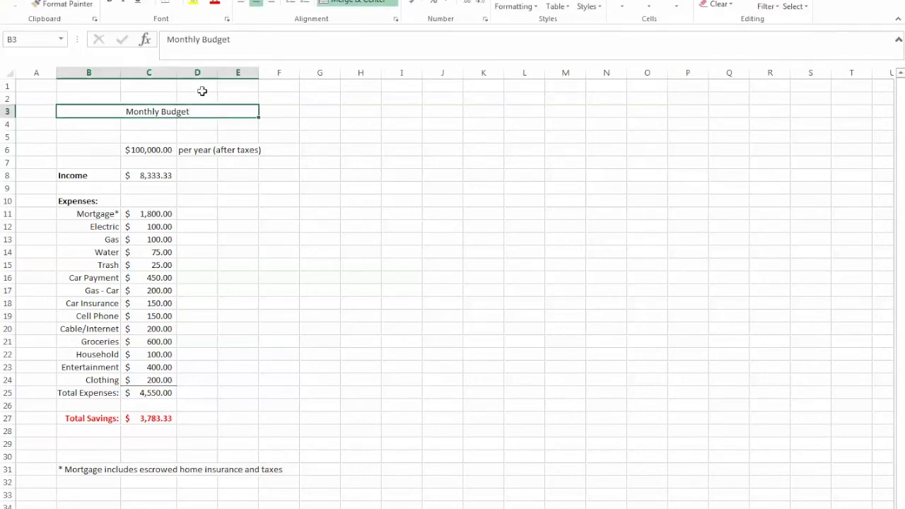
key(ctrl+b)
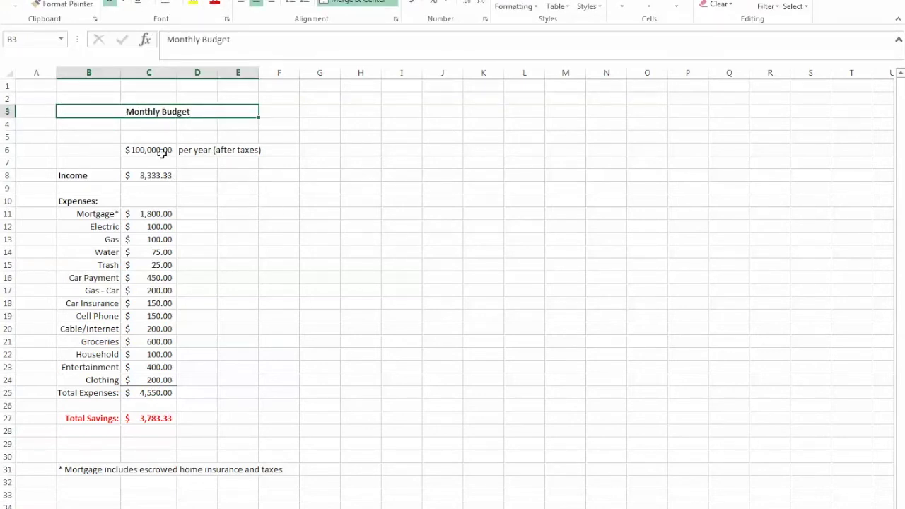
Label the yearly income "Salary (yr)" in B6 and clear the "per year (after taxes)" text from D6.
click(299, 152)
click(205, 150)
right_click(202, 151)
click(95, 148)
text(Salary)
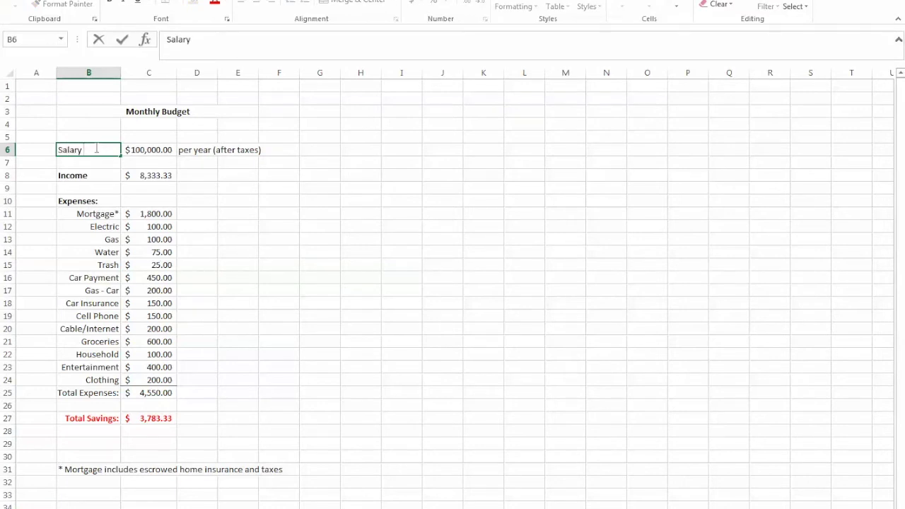
text( (yr))
key(Return)
click(202, 150)
key(Delete)
click(320, 200)
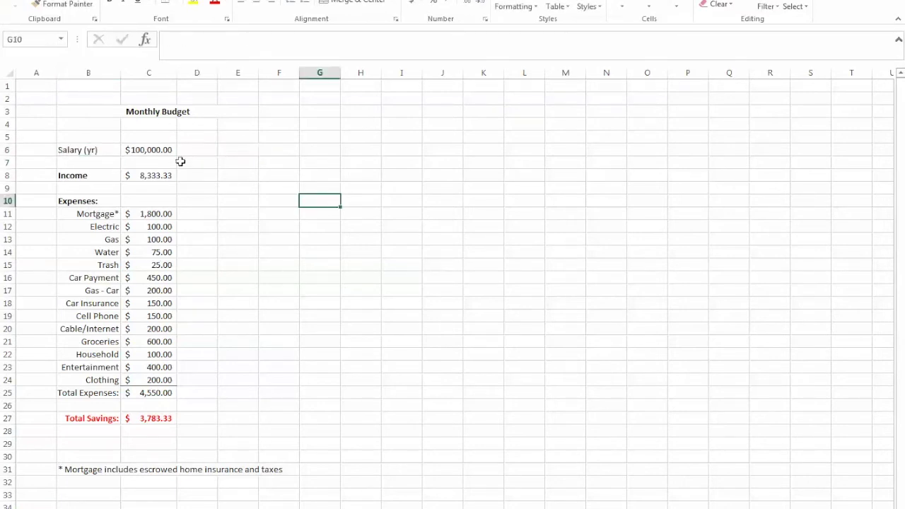
Add the column heading "Budgeted" in C5, bold, underlined and centered.
click(149, 135)
text(Budgeted)
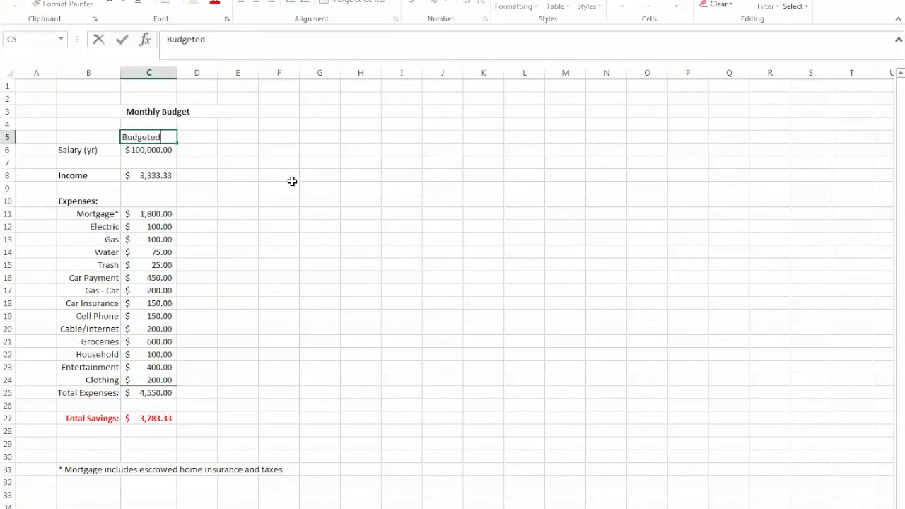
key(Return)
click(150, 136)
click(109, 2)
click(139, 2)
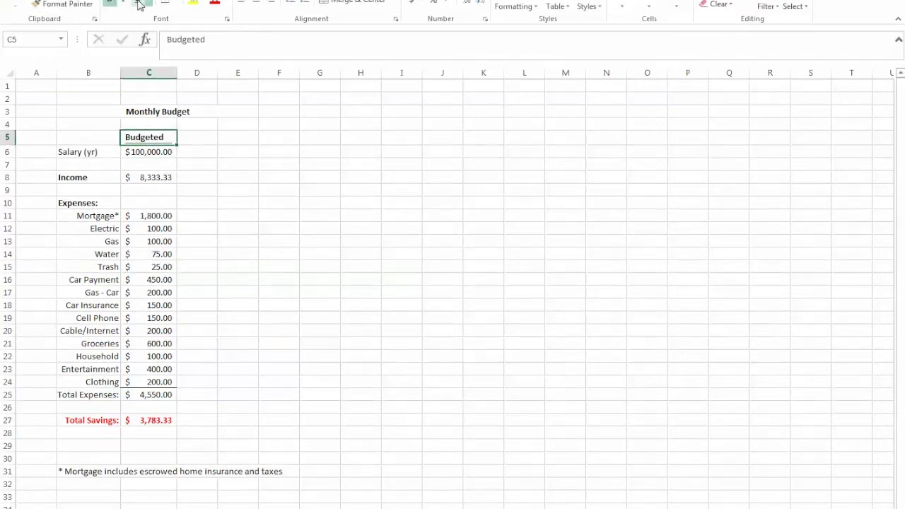
click(256, 3)
Add the heading "Actual" in D5 with the same formatting as the Budgeted heading.
drag(177, 144, 210, 139)
click(209, 137)
text(Actu)
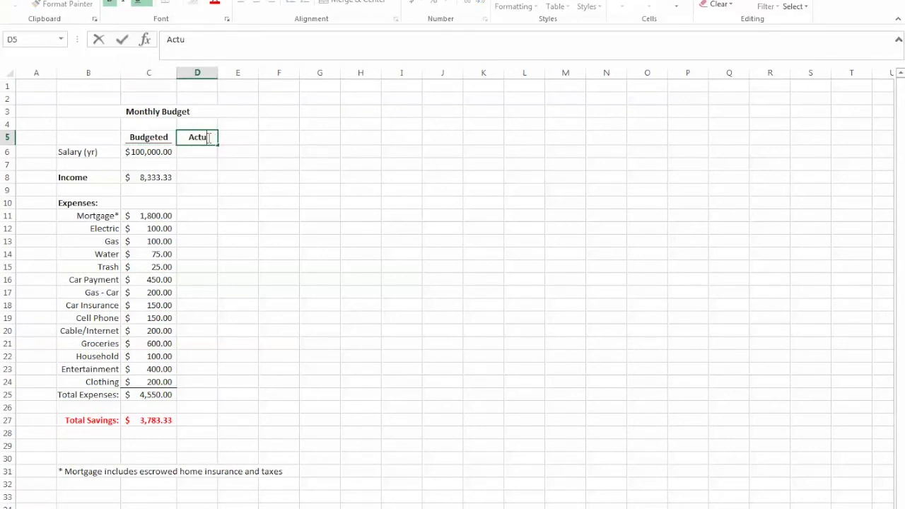
text(al)
key(Return)
Enter the heading +/- enclosed in quotation marks in E5.
key(Up)
key(Right)
text(+/)
key(Return)
click(342, 320)
click(189, 137)
key(Escape)
text(")
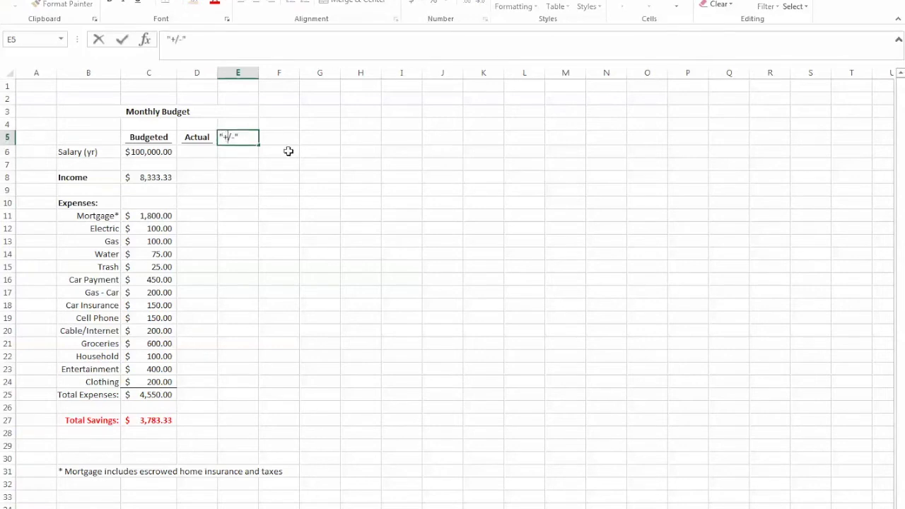
Change the E5 heading to '+/- without quotation marks, bold, underlined and centered like the other headings.
key(BackSpace)
text(')
key(Return)
double_click(255, 138)
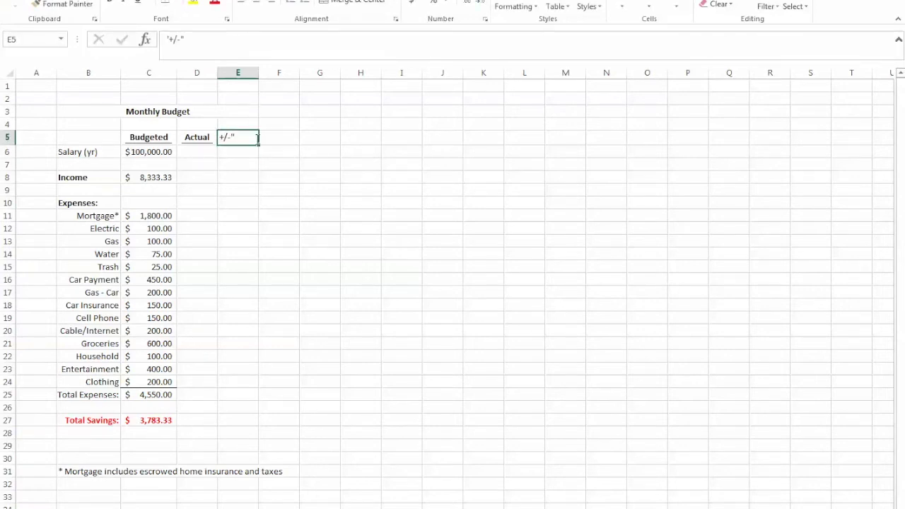
key(BackSpace)
key(Return)
click(247, 137)
click(331, 193)
Enter the formula =C6-D6 in E6 for the difference between budgeted and actual salary.
click(200, 151)
click(238, 151)
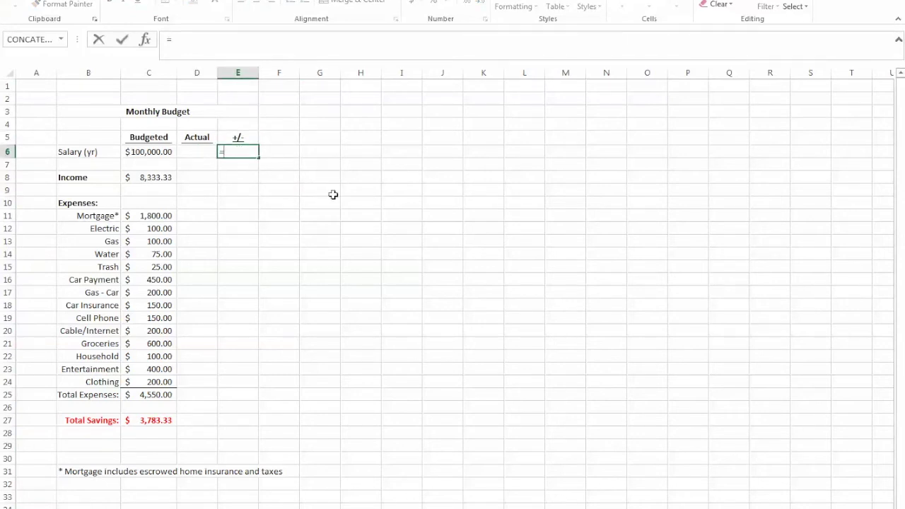
key(Left)
key(Left)
key(Return)
Copy the salary difference formula from E6 to the Income row in E8.
key(Up)
key(ctrl+c)
key(Down)
key(Down)
key(ctrl+v)
Paste the difference formula into E11:E25 for all expense rows and the total expenses.
key(Down)
key(Down)
key(Down)
key(shift+Down)
key(shift+Down)
key(shift+Down)
key(shift+Down)
key(shift+Down)
key(shift+Down)
key(shift+Down)
key(shift+Down)
key(shift+Down)
key(shift+Down)
key(shift+Down)
key(shift+Down)
key(shift+Down)
key(shift+Down)
key(ctrl+v)
Paste the difference formula into the Total Savings row in E27.
key(Down)
key(Down)
key(Down)
key(Down)
key(Down)
key(Down)
key(Down)
key(Down)
key(Down)
key(Down)
key(Down)
key(Down)
key(Down)
key(Down)
key(Down)
key(Down)
key(ctrl+v)
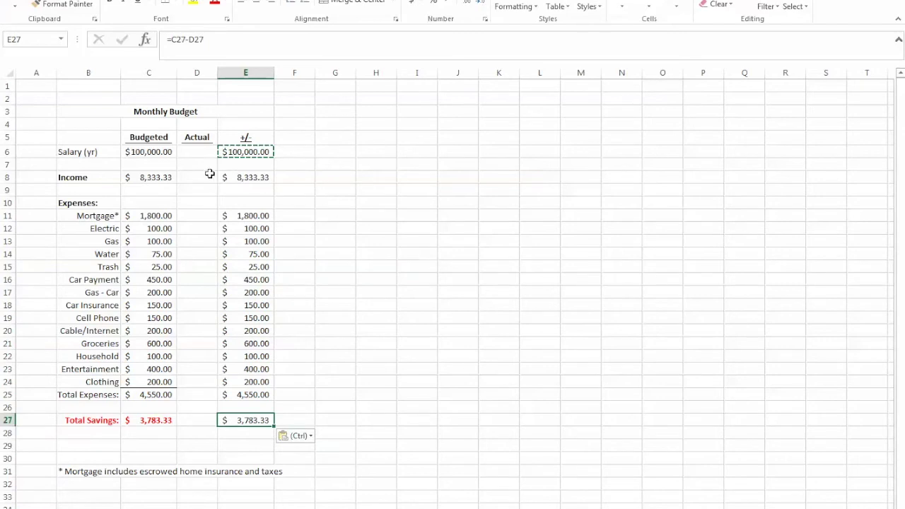
Select the differences in E6:E27 and examine the Data Validation and What-If Analysis options for a suitable rule tool.
drag(256, 151, 244, 420)
scroll(452, 7, down, 6)
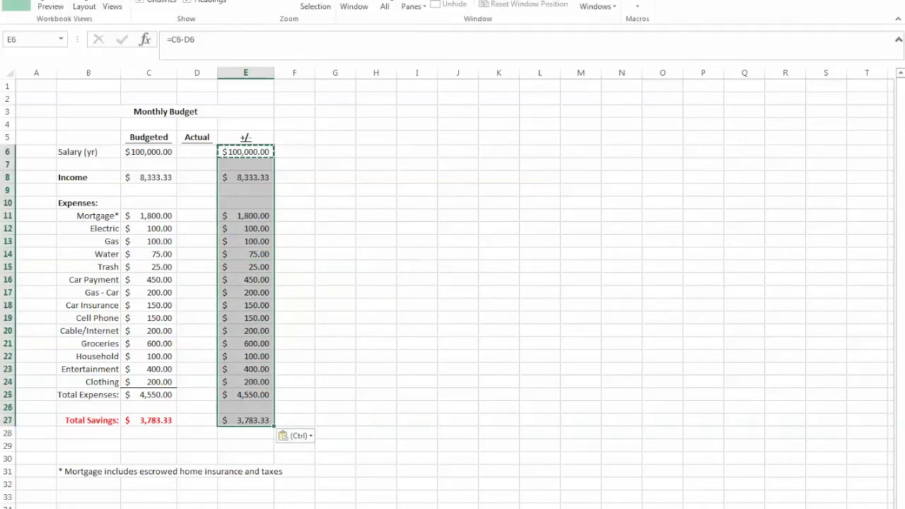
scroll(452, 7, up, 1)
scroll(452, 7, up, 1)
click(529, 7)
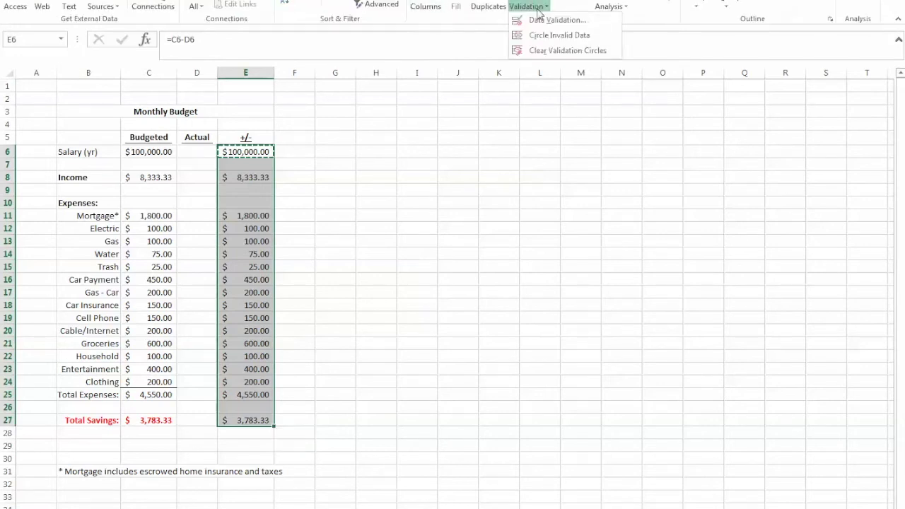
click(549, 21)
click(574, 266)
key(Escape)
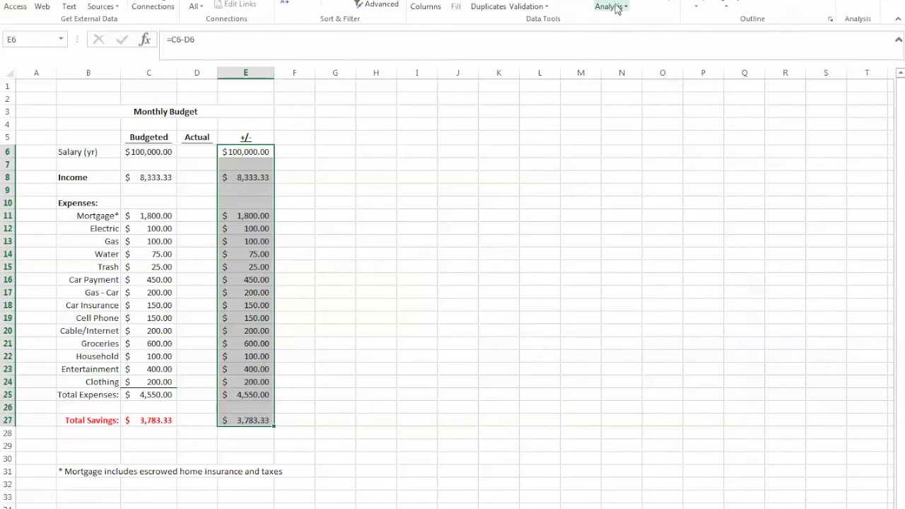
click(612, 7)
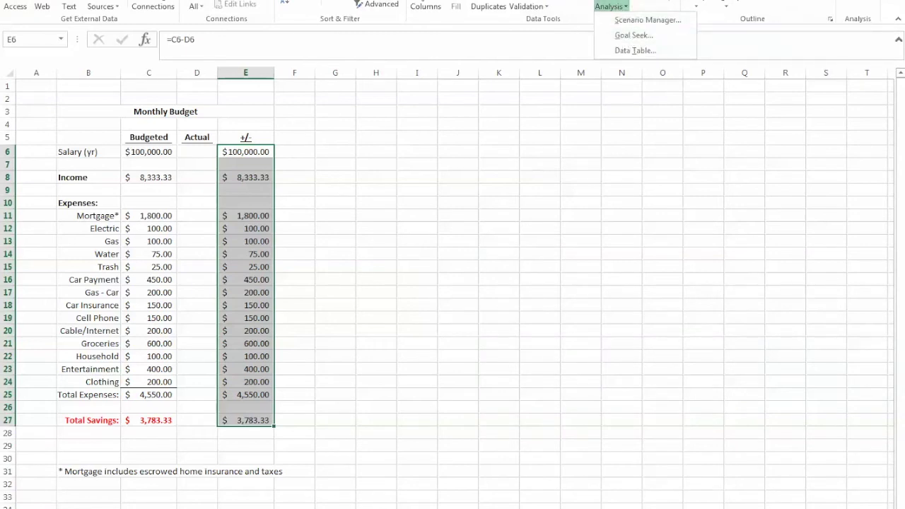
scroll(452, 7, up, 1)
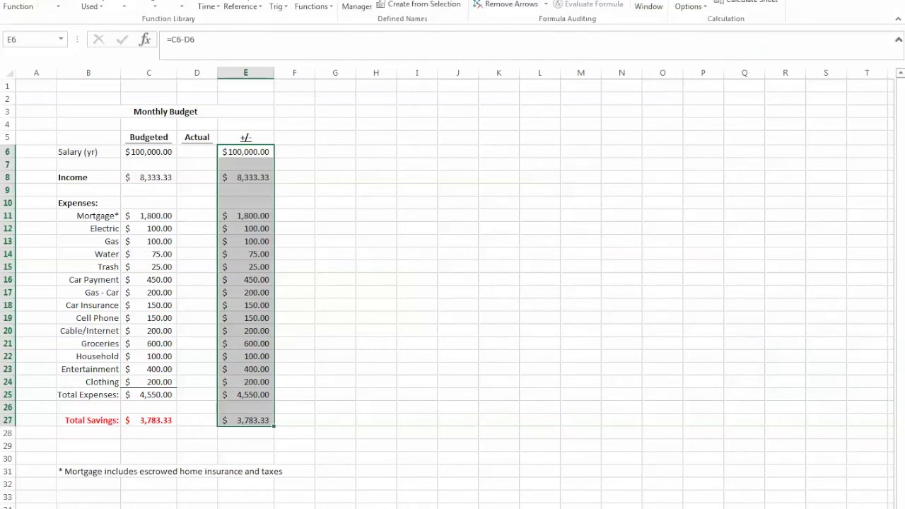
scroll(452, 7, up, 1)
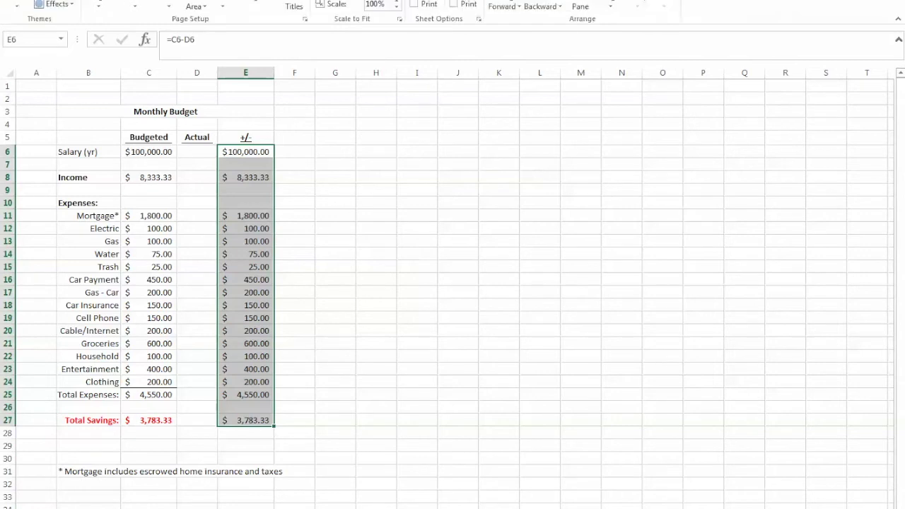
scroll(556, 15, down, 2)
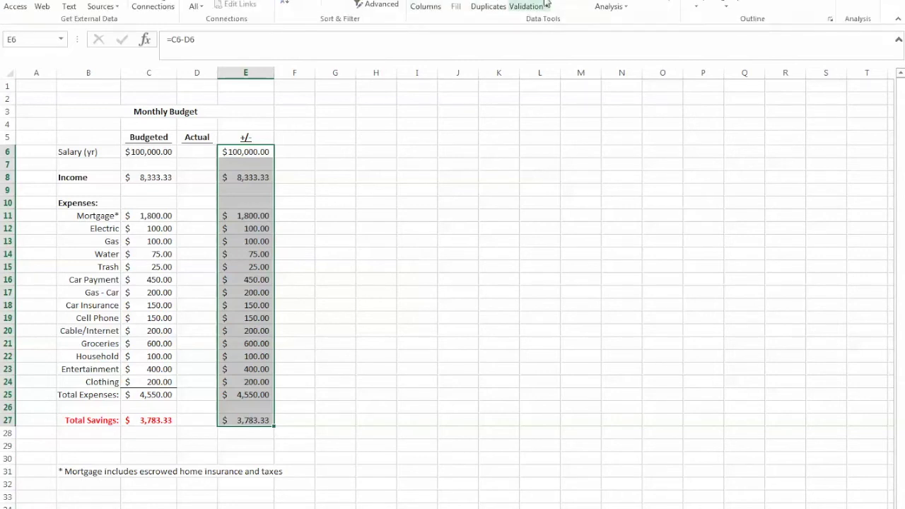
click(529, 7)
click(538, 21)
click(507, 264)
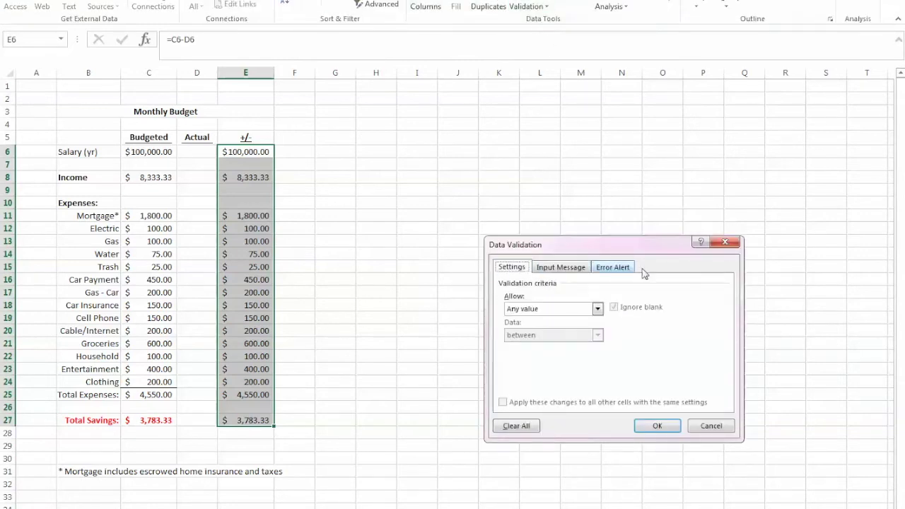
click(719, 246)
click(539, 7)
click(608, 6)
click(643, 19)
click(719, 229)
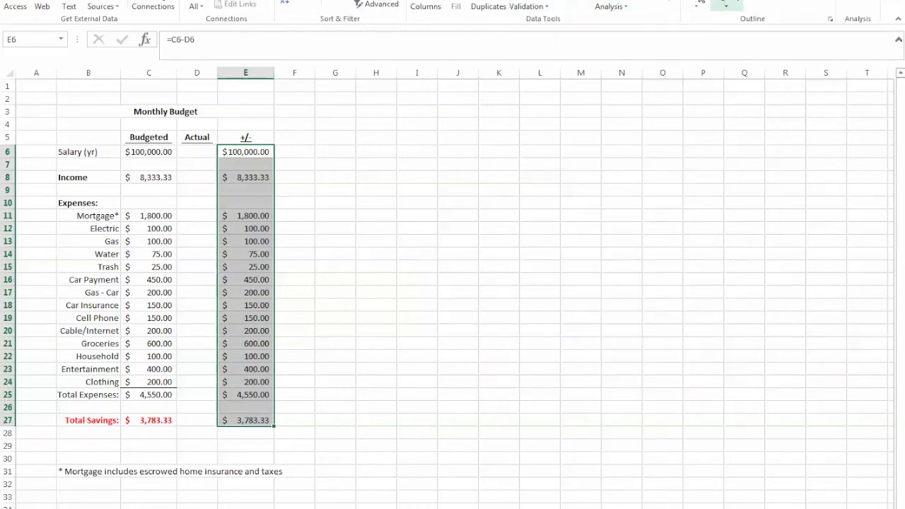
click(696, 6)
click(725, 34)
click(739, 228)
click(124, 0)
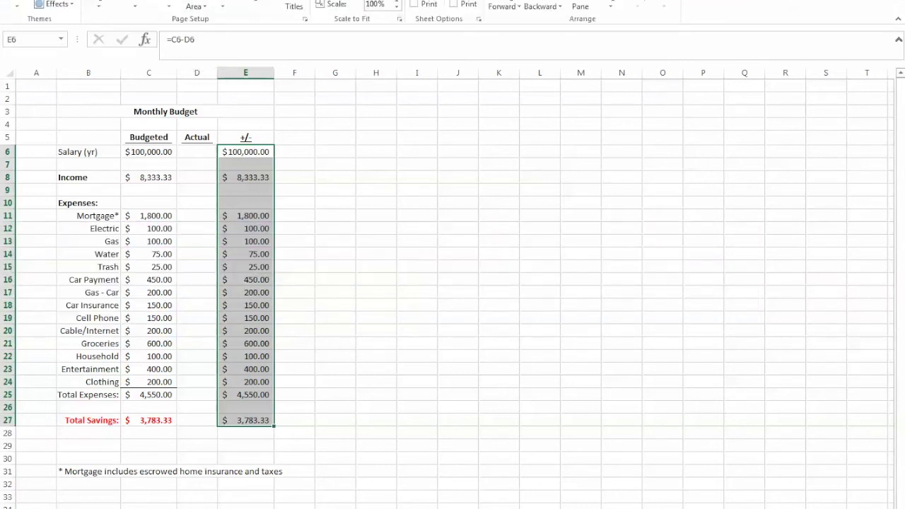
click(173, 0)
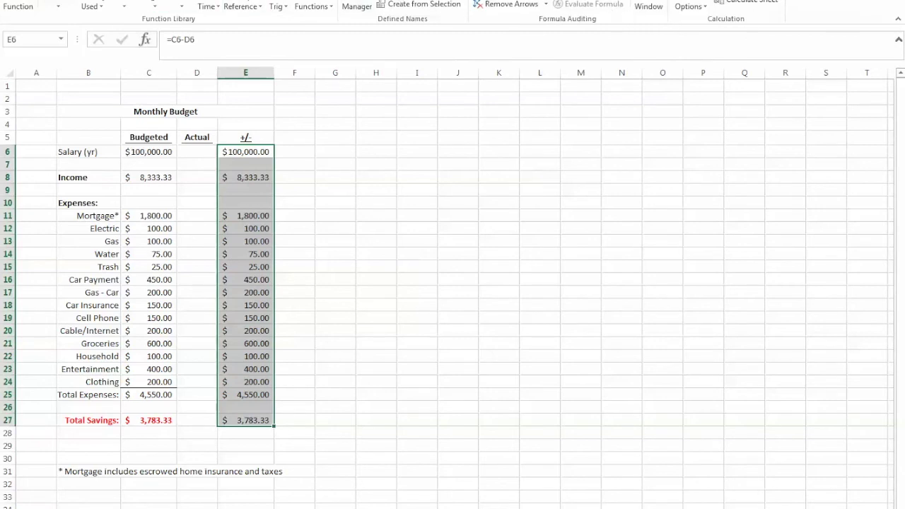
scroll(452, 7, up, 2)
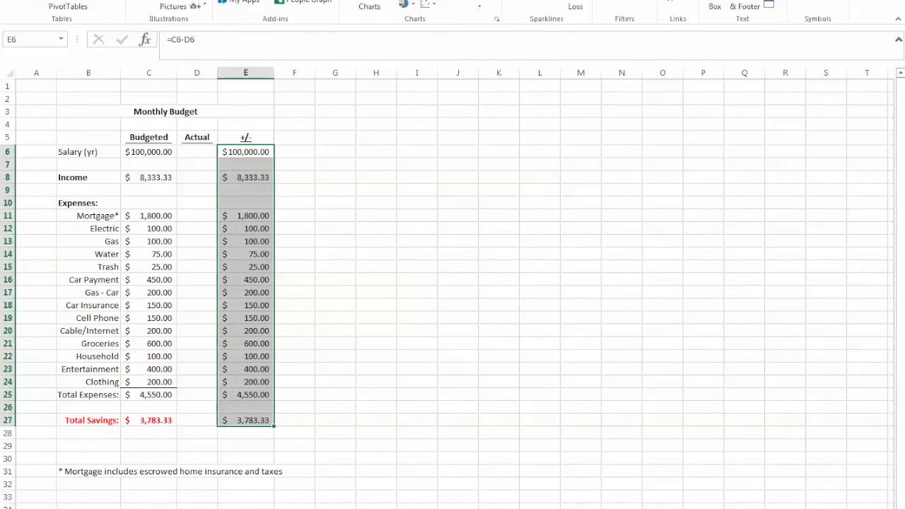
scroll(565, 7, up, 1)
Add a Greater Than 0 conditional formatting rule to the differences in E6:E27 with Green Fill with Dark Green Text.
click(536, 7)
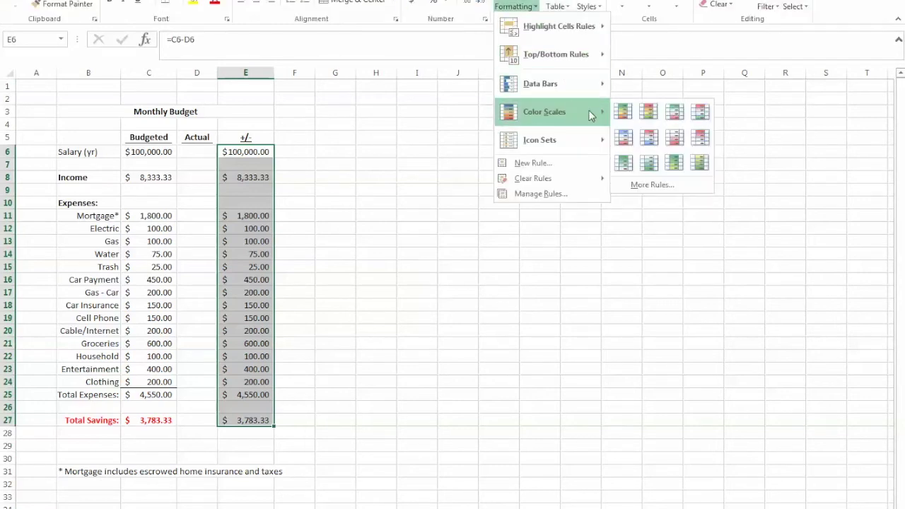
mouse_move(565, 93)
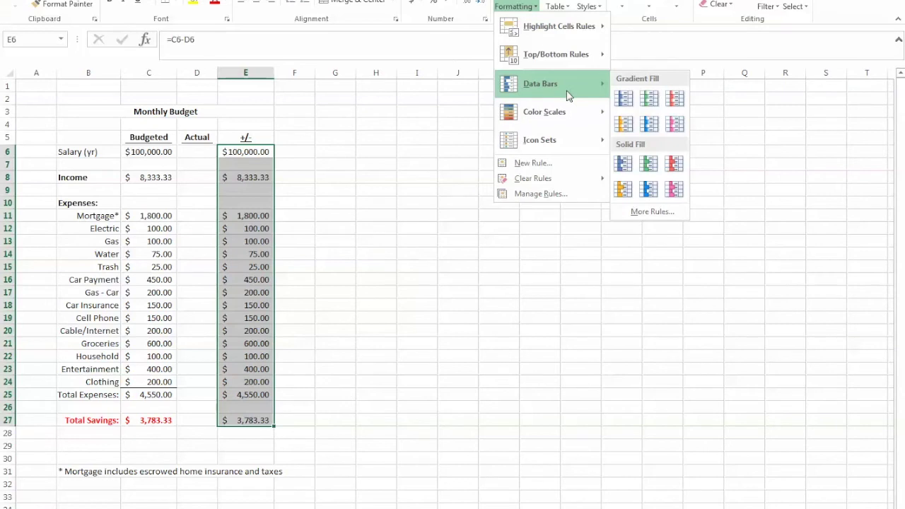
mouse_move(558, 26)
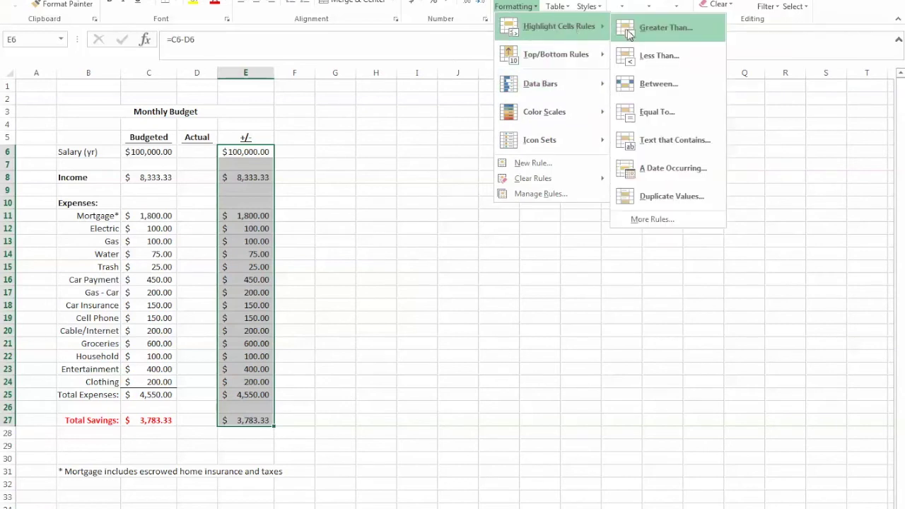
click(664, 26)
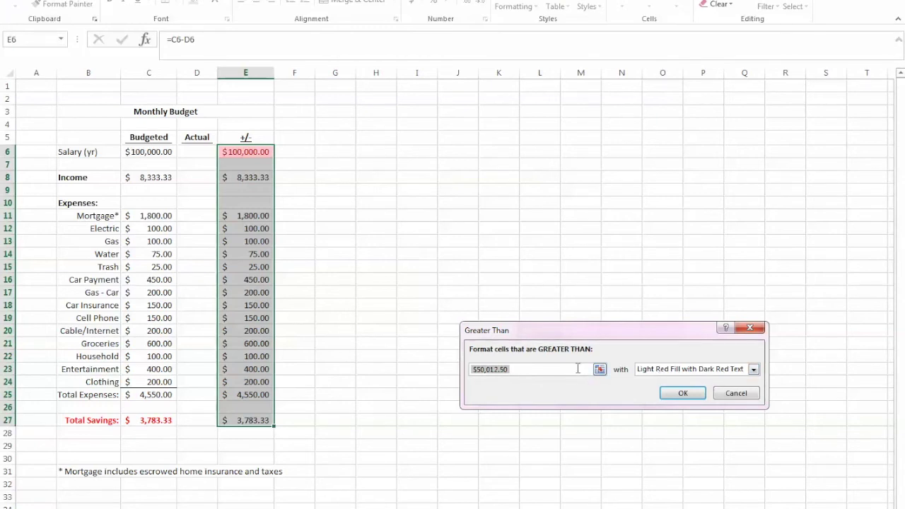
text(0)
click(668, 369)
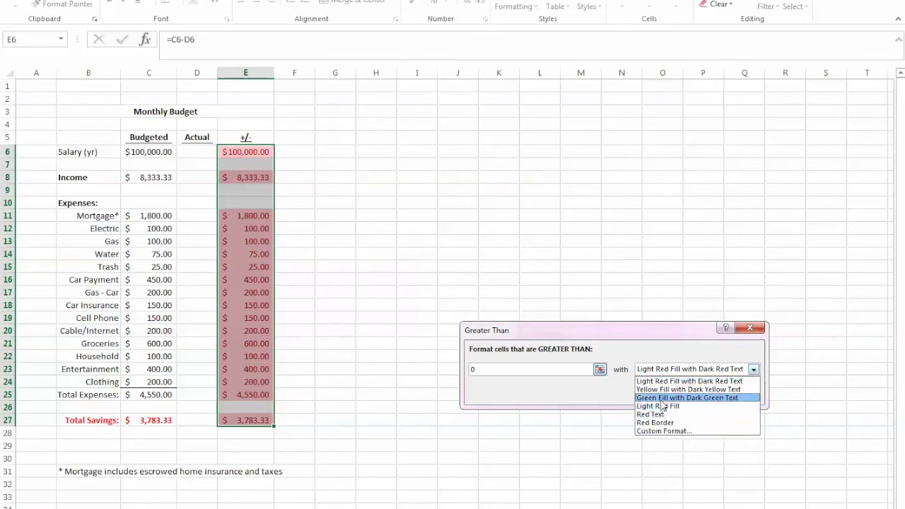
click(665, 397)
click(680, 393)
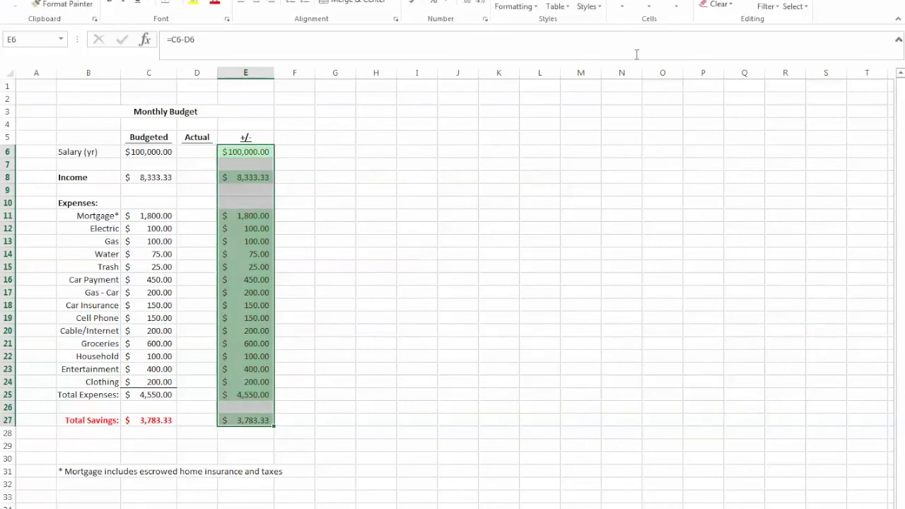
Add a Less Than 0 conditional formatting rule to E6:E27 with Light Red Fill with Dark Red Text.
click(518, 7)
mouse_move(565, 115)
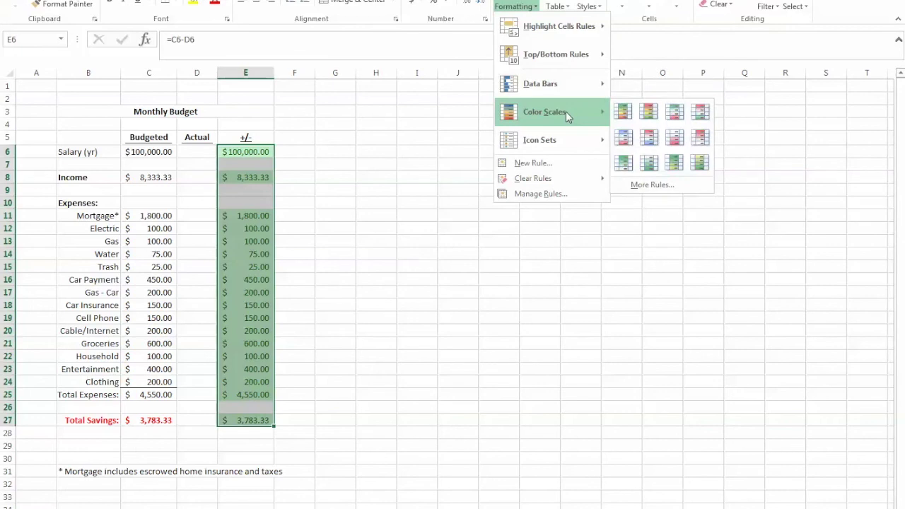
mouse_move(548, 32)
click(668, 53)
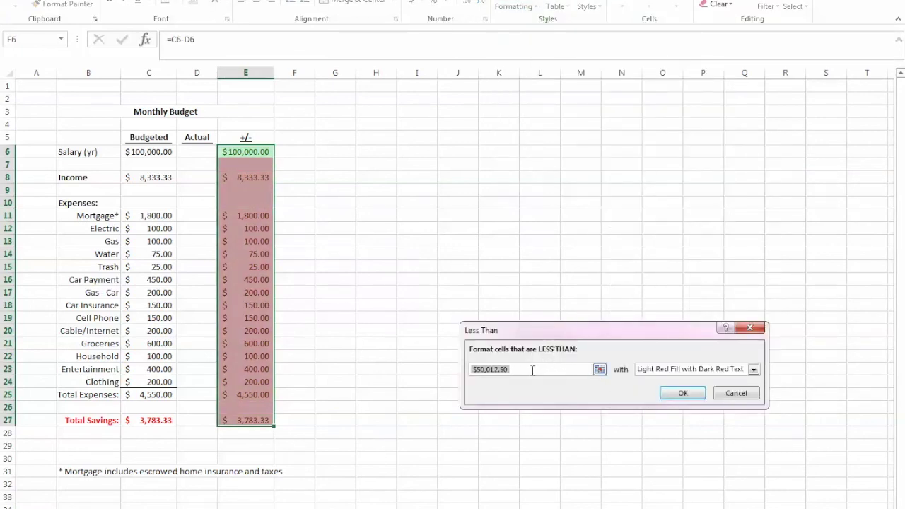
text(0)
click(679, 369)
click(685, 379)
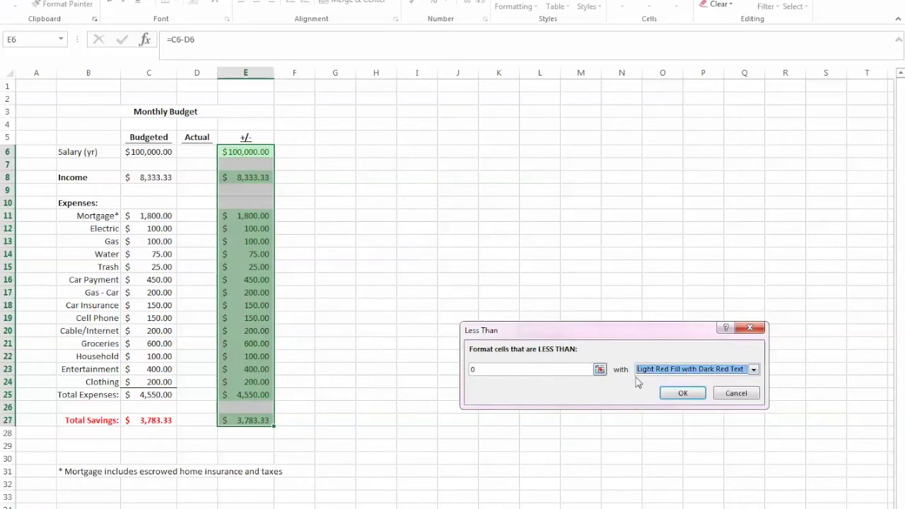
click(680, 393)
Enter 8333.33 as the actual Income in D8.
click(204, 185)
click(195, 175)
text(8333.33)
key(Return)
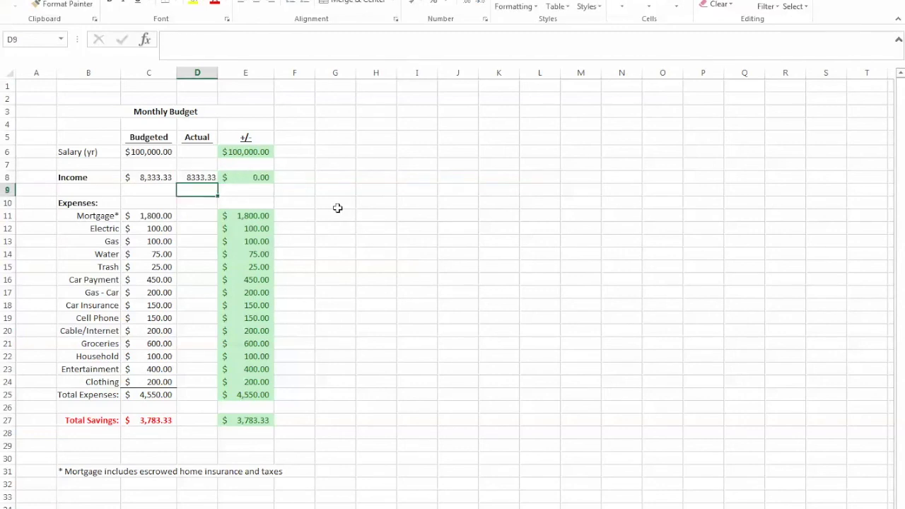
Enter the actual expenses in D11:D14: Mortgage 1800, Electric 95, Gas 110 and Water 100.
key(Down)
key(Down)
text(1800)
key(Return)
text(95)
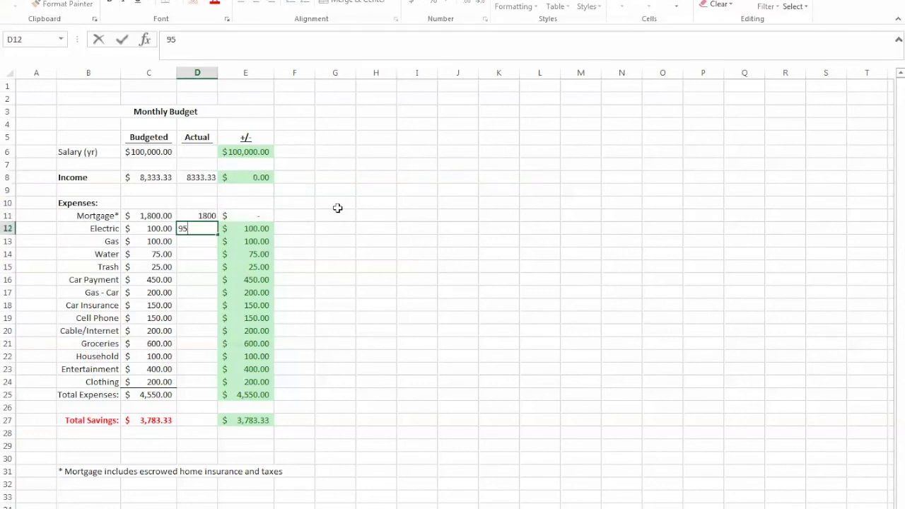
key(Return)
text(110)
key(Return)
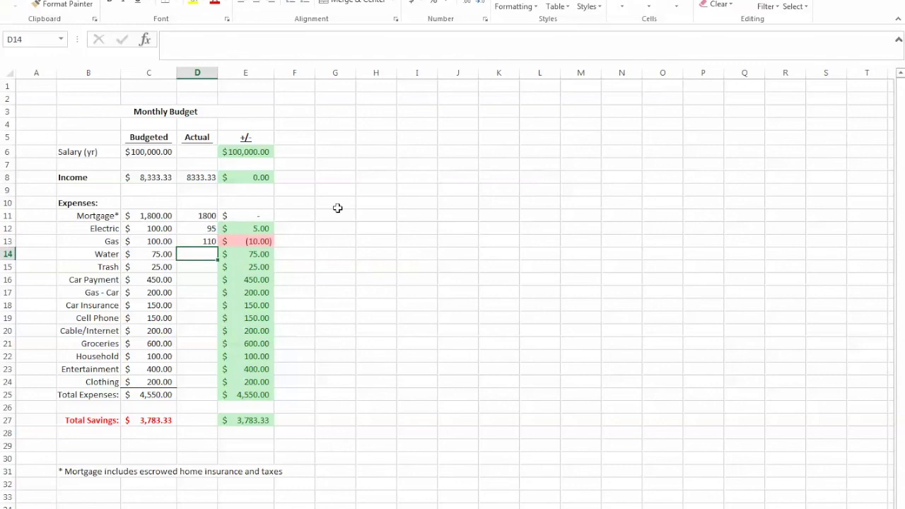
text(100)
key(Return)
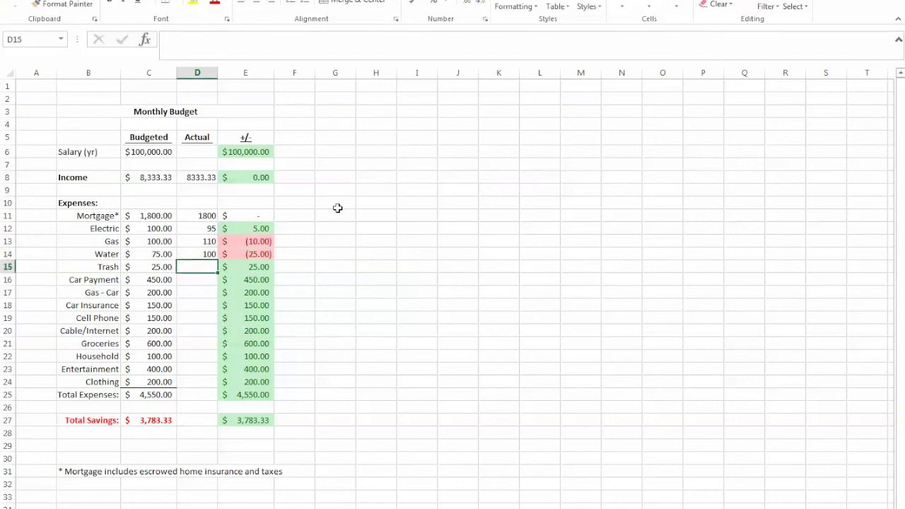
Enter the actual expenses in D15:D17: Trash 25, Car Payment 450 and Gas - Car 188.
text(25)
key(Return)
text(450)
key(Return)
text(188)
key(Return)
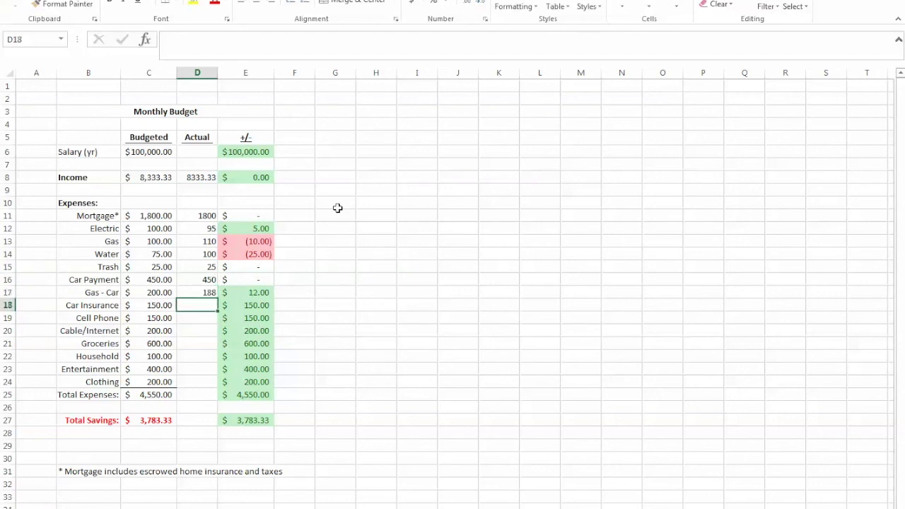
Enter the actual expenses in D18:D20: Car Insurance 150, Cell Phone 150 and Cable/Internet 200.
text(150)
key(Return)
text(150)
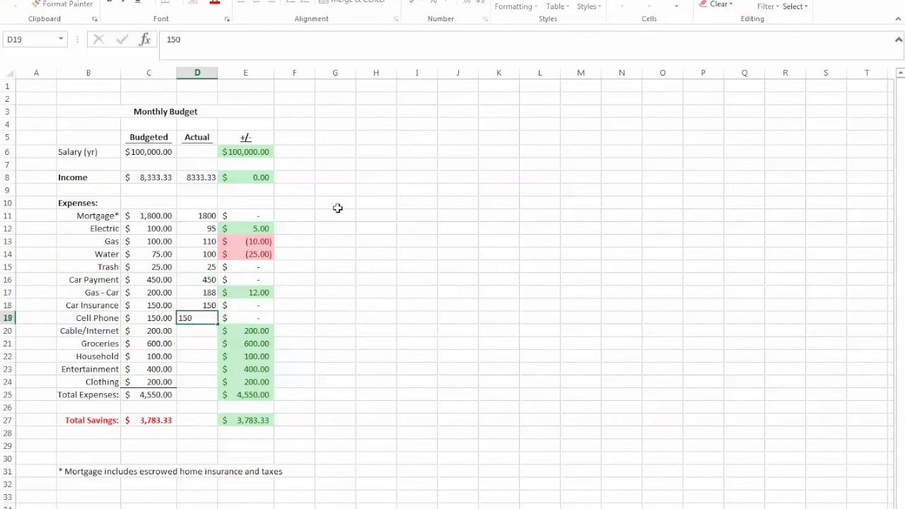
key(Return)
text(200)
key(Return)
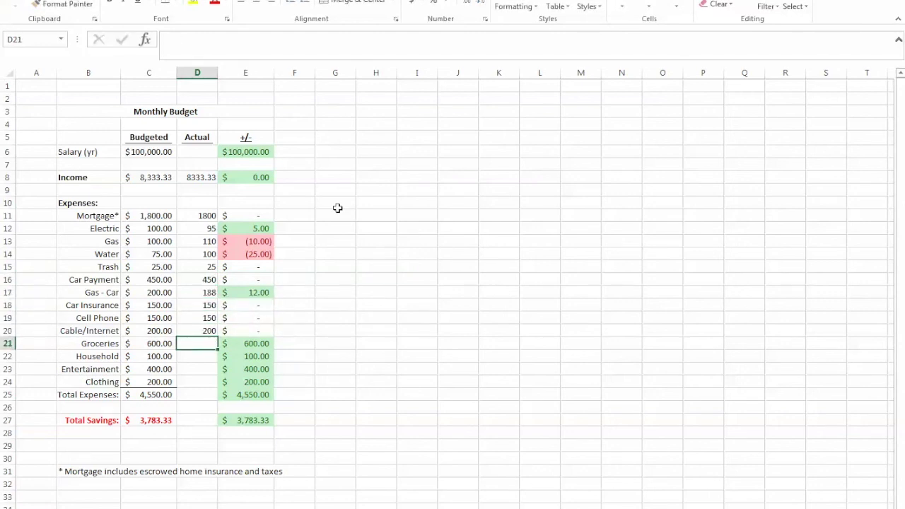
Enter 750 as the actual Groceries expense in D21.
text(7500)
key(ctrl+Return)
key(F2)
key(BackSpace)
key(Return)
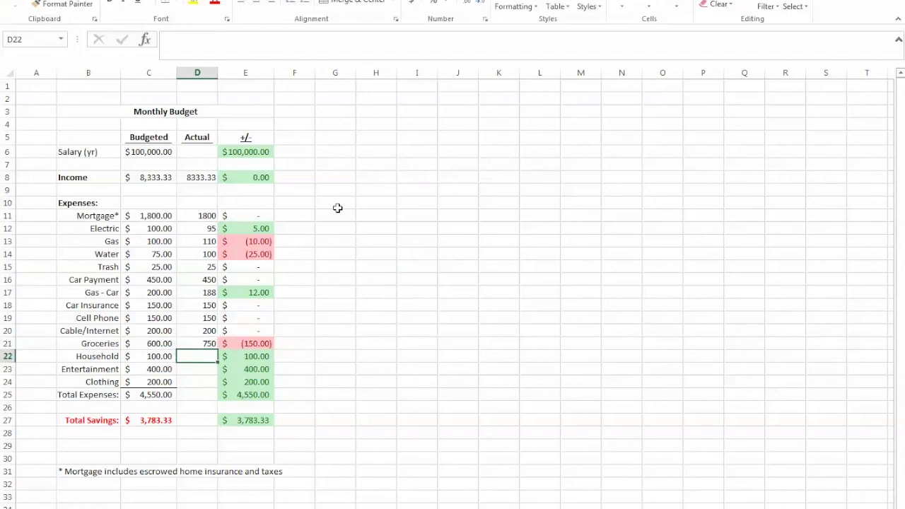
Enter the actual expenses in D22:D24: Household 99, Entertainment 450 and Clothing 100.
text(99)
key(Return)
text(450)
key(Return)
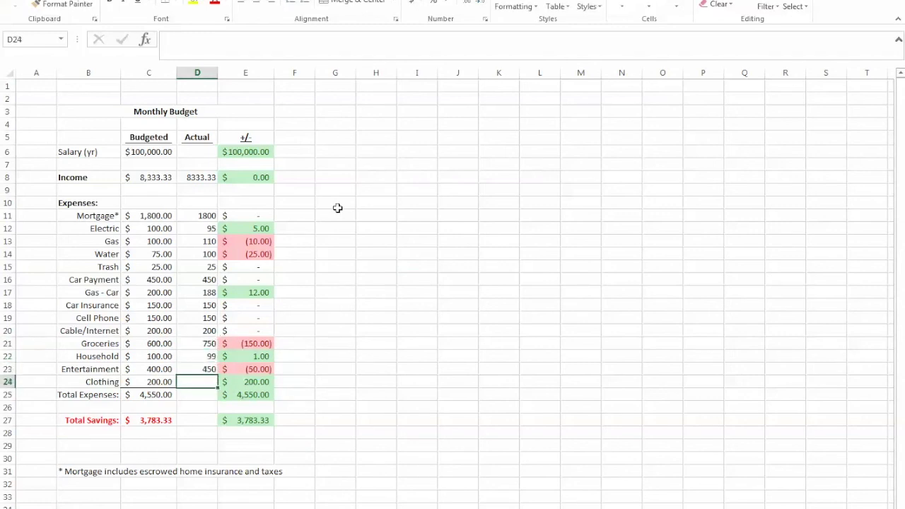
text(100)
key(Return)
Copy the Total Expenses formula from C25 to the Actual column in D25 and auto-fit the width of column D.
key(Left)
key(ctrl+c)
key(Right)
key(ctrl+v)
double_click(217, 73)
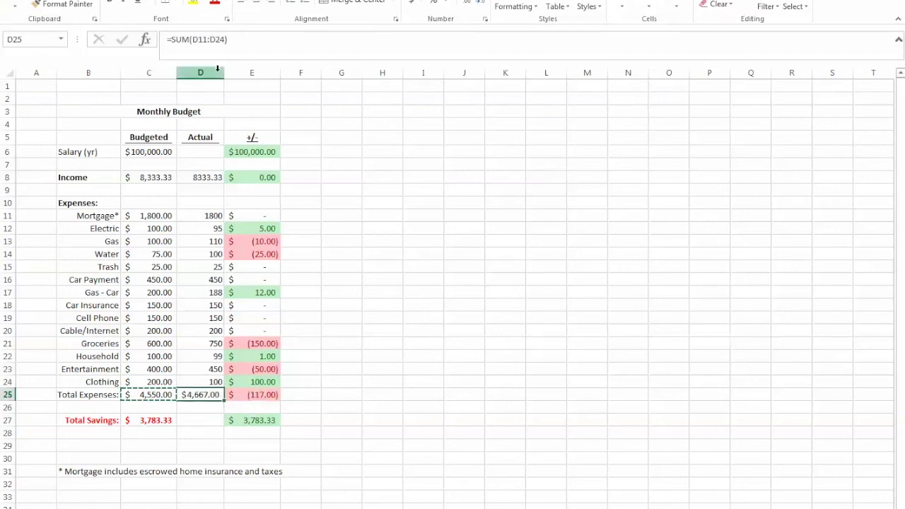
Copy the Total Savings formula from C27 to the Actual column in D27.
click(174, 420)
key(ctrl+c)
click(188, 419)
key(ctrl+v)
click(330, 420)
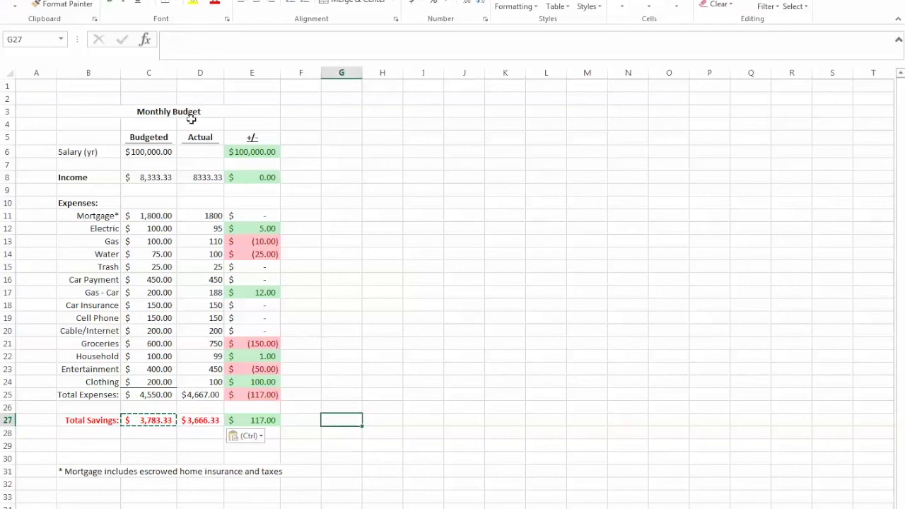